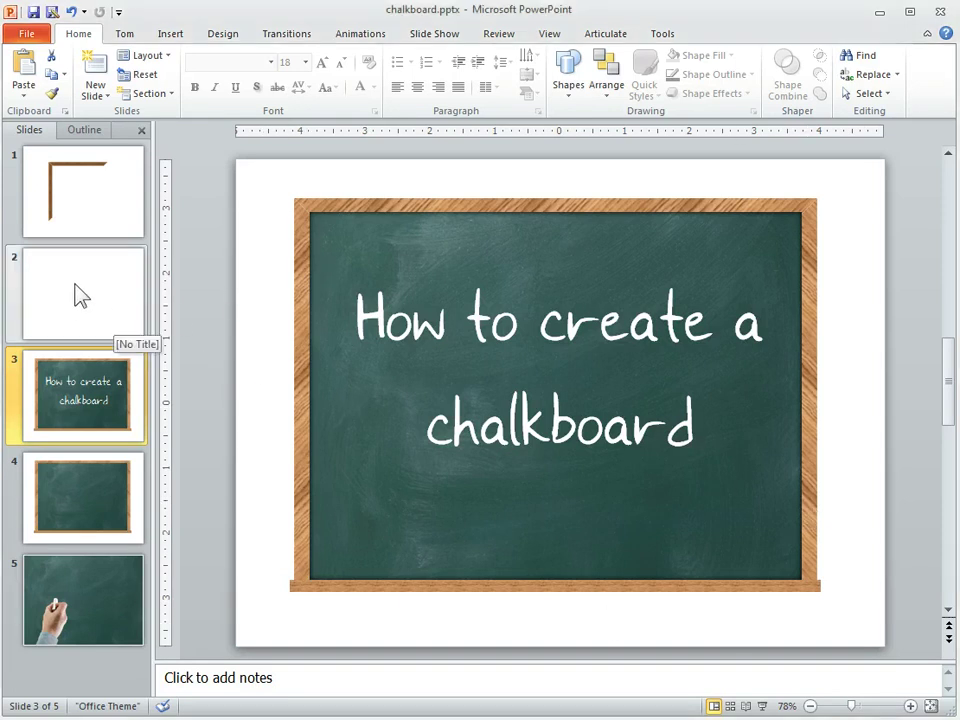
Step: Move the blank slide ahead of the wooden-frame corner slide in chalkboard.pptx
left_click_drag(80, 296, 75, 160)
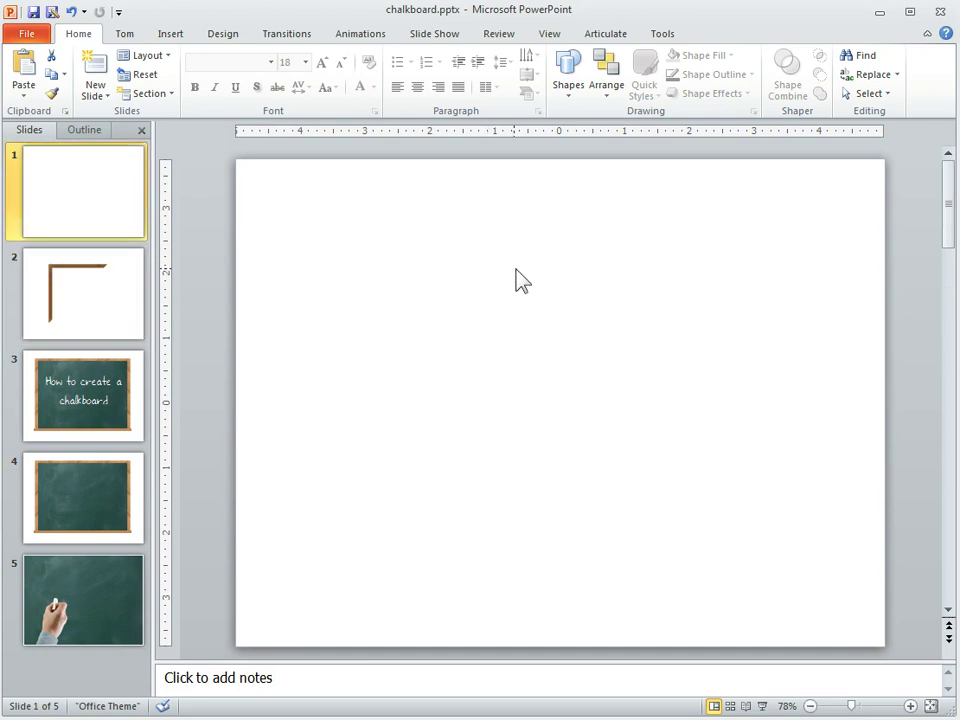
Step: Draw a large Frame shape across slide 1, thin its border to a narrow band, and raise it slightly
left_click(566, 92)
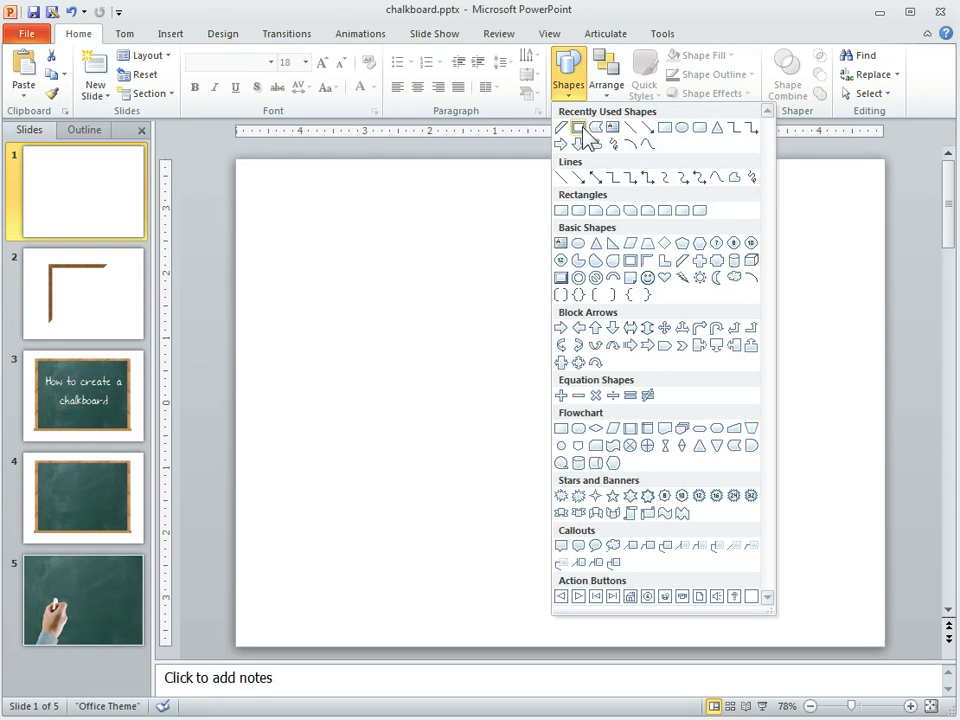
left_click(578, 128)
mouse_move(344, 208)
left_mouse_down()
mouse_move(583, 536)
mouse_move(796, 565)
mouse_move(815, 581)
left_mouse_up()
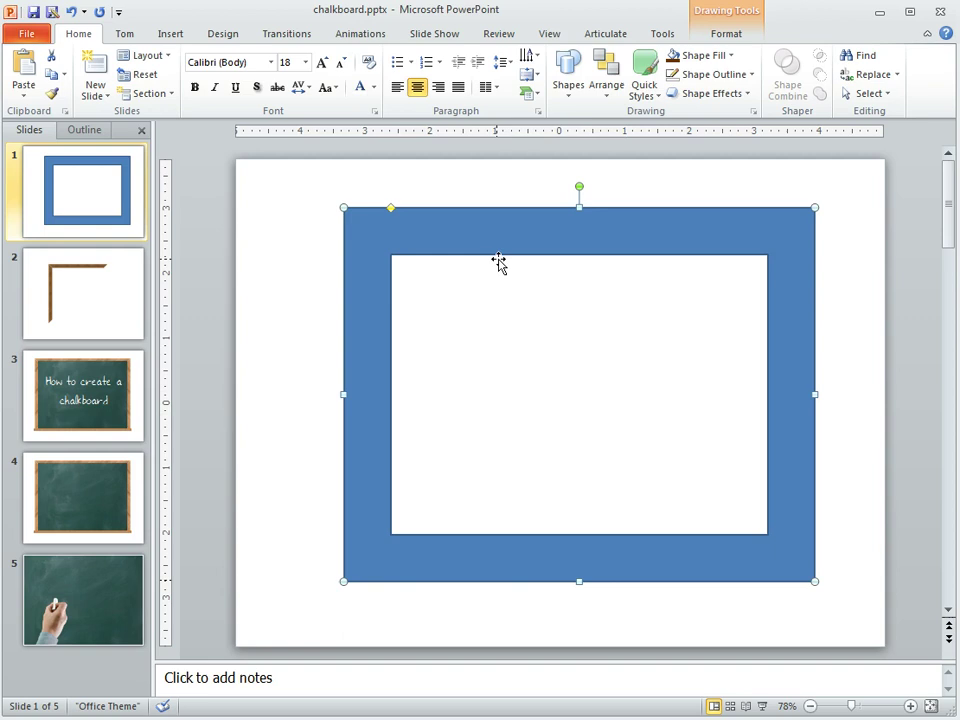
left_click_drag(390, 209, 364, 256)
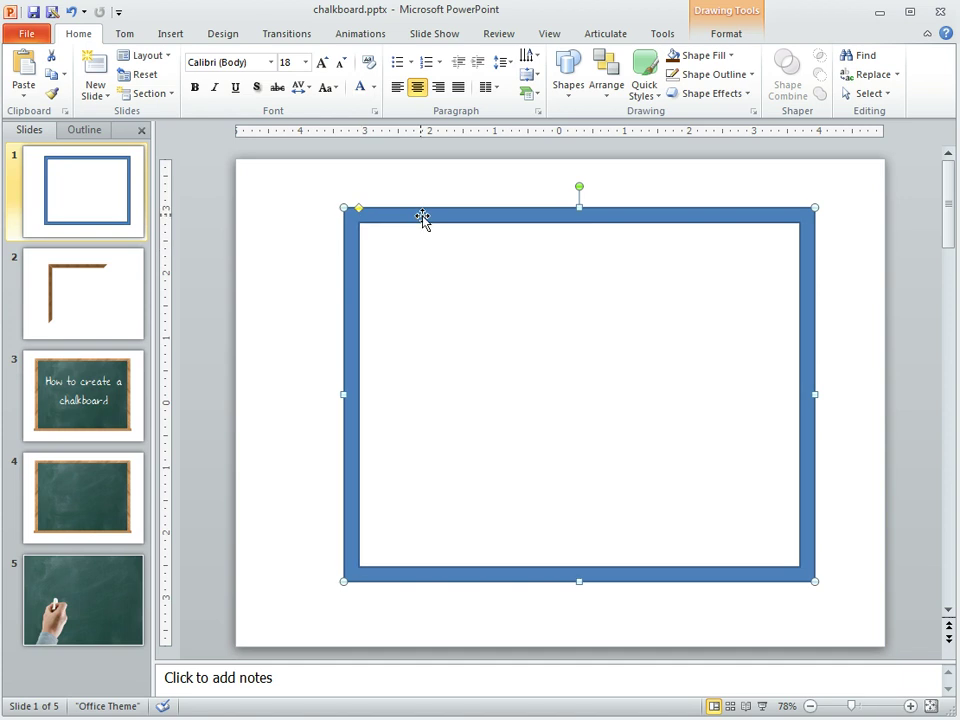
mouse_move(422, 219)
left_mouse_down()
mouse_move(407, 204)
mouse_move(420, 200)
left_mouse_up()
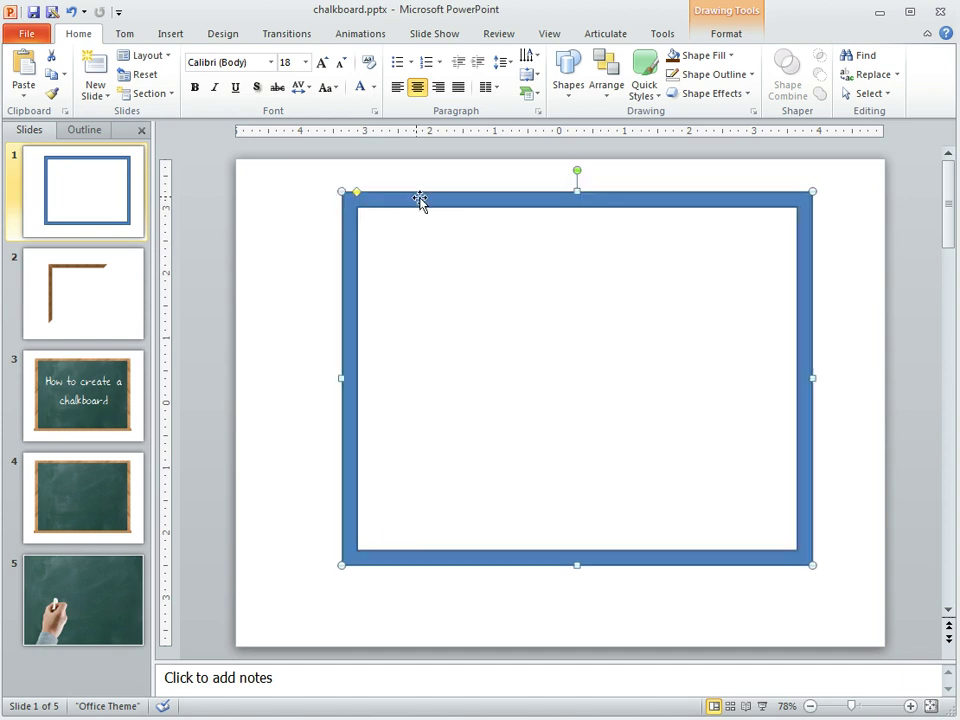
Step: Draw a wide rectangle bar under the frame, nudge it into line with the frame, and deselect it
left_click(563, 103)
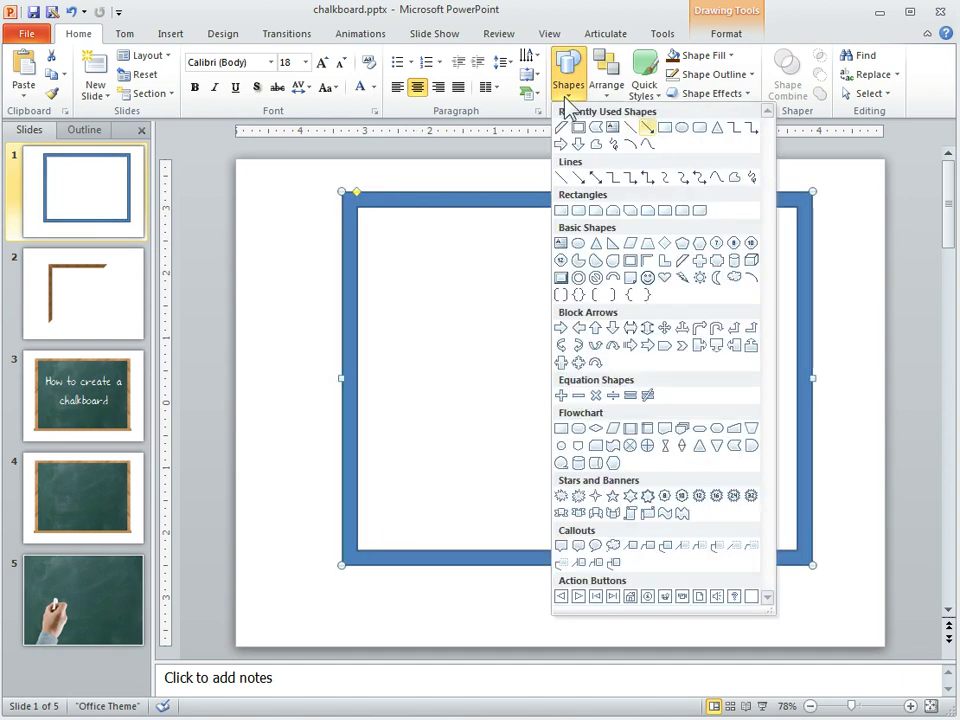
left_click(666, 129)
mouse_move(341, 566)
left_mouse_down()
mouse_move(373, 587)
mouse_move(826, 592)
left_mouse_up()
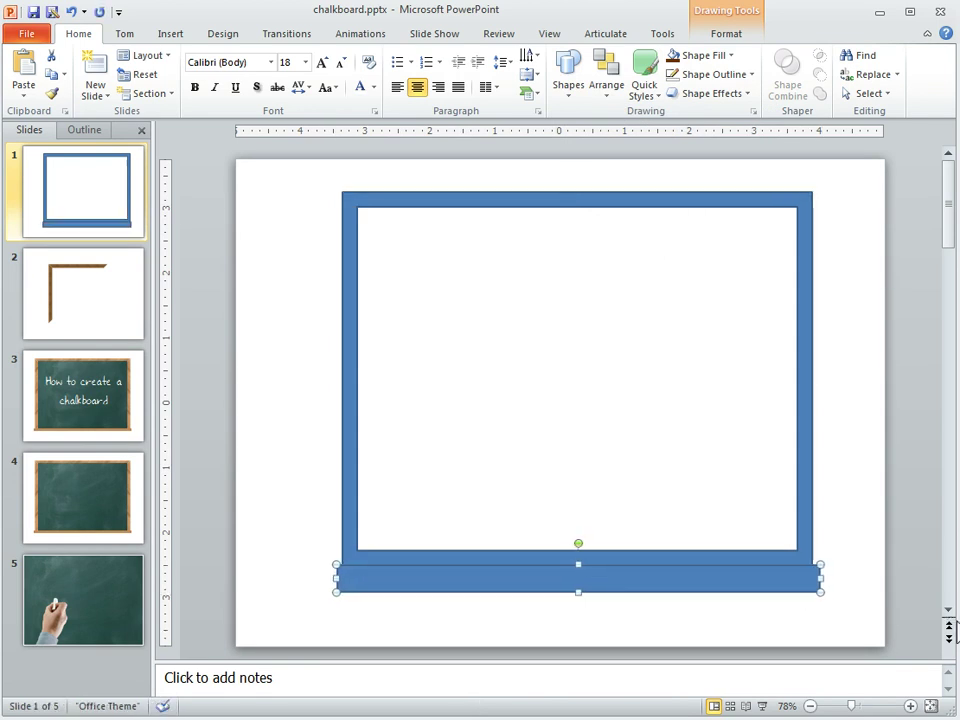
key("Left")
key("Up")
key("Up")
key("Up")
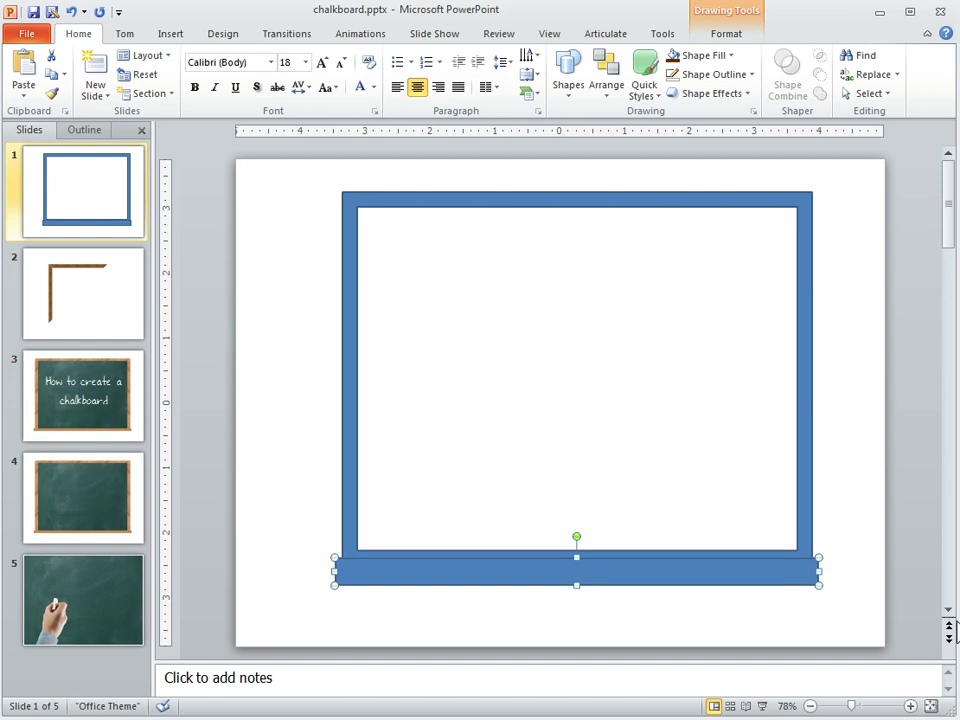
left_click(263, 412)
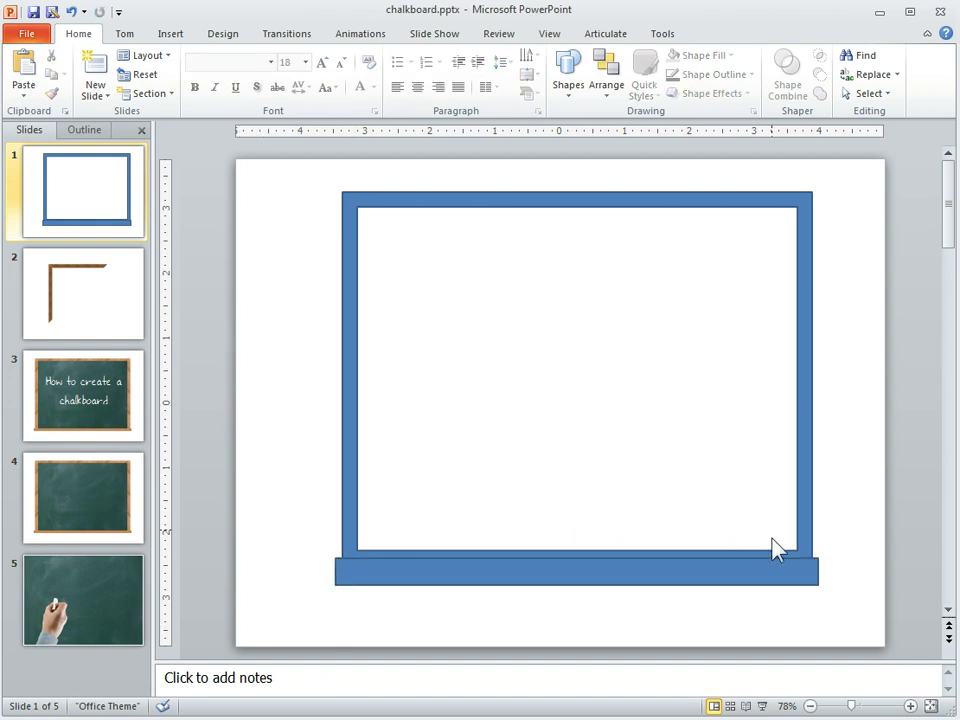
Step: Fill the frame with brown from Shape Fill
left_click(349, 201)
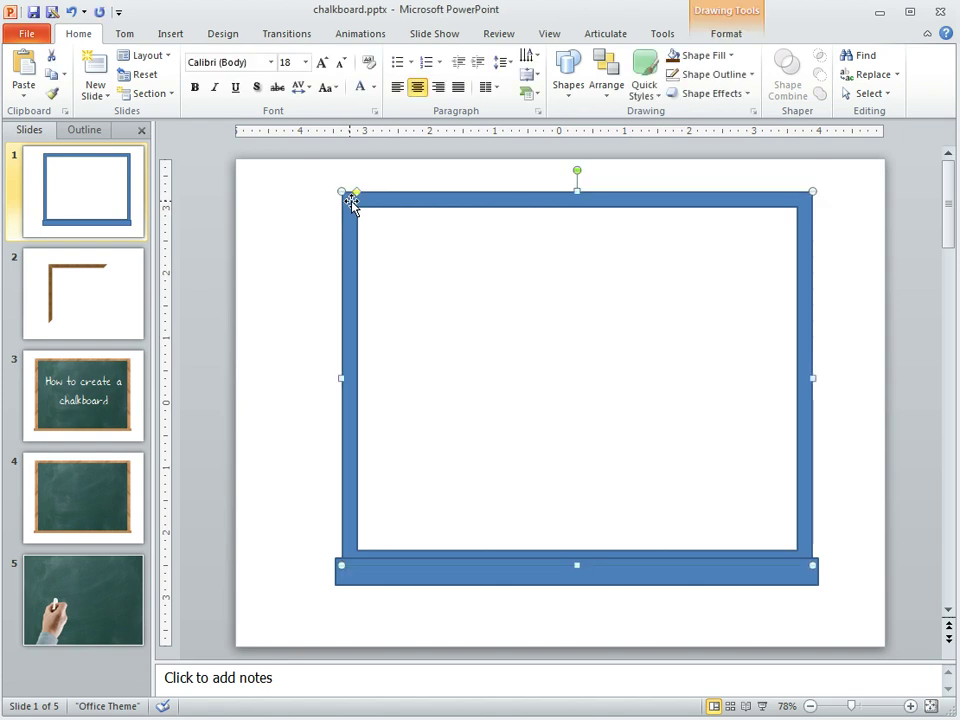
left_click(672, 56)
left_click(317, 434)
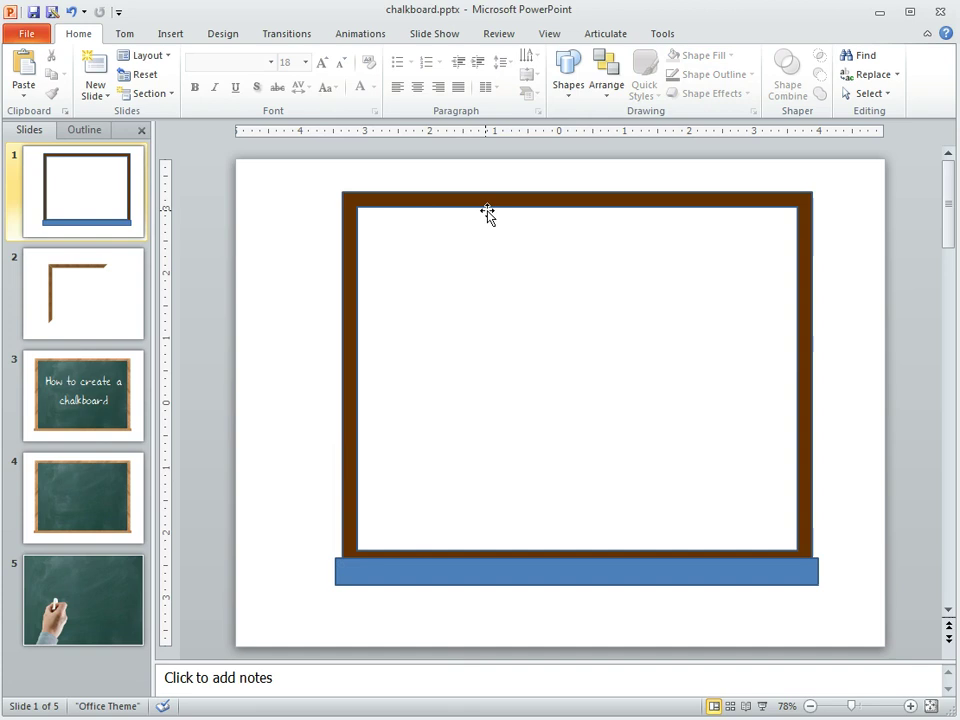
Step: Give the frame a light wood texture fill in Format Shape and select its Scale X and Y values
left_click(373, 200)
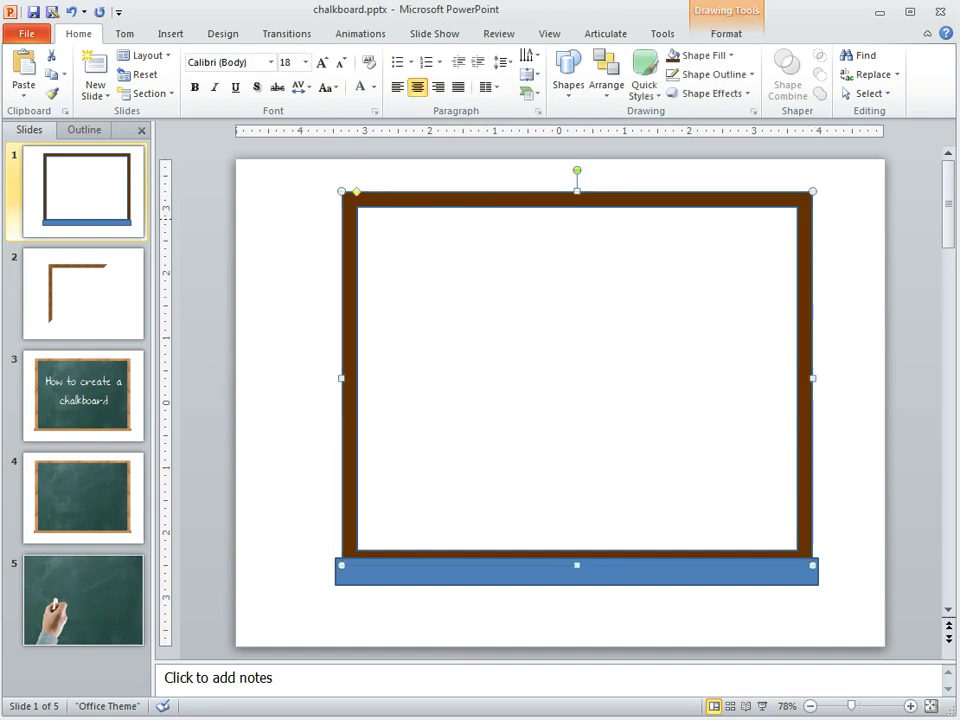
left_click(752, 111)
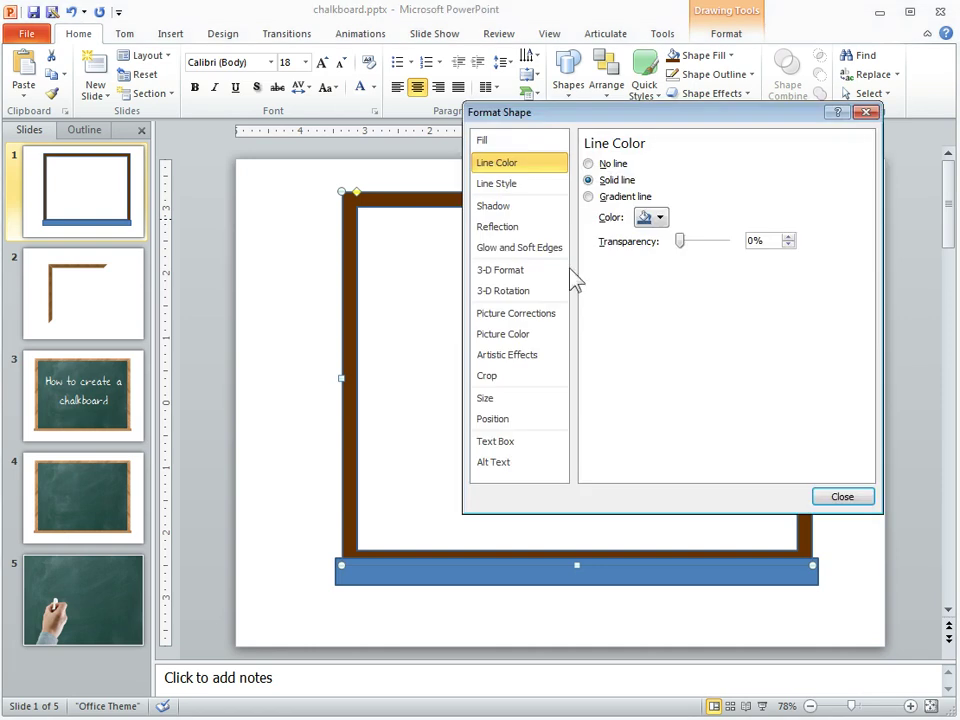
left_click(497, 143)
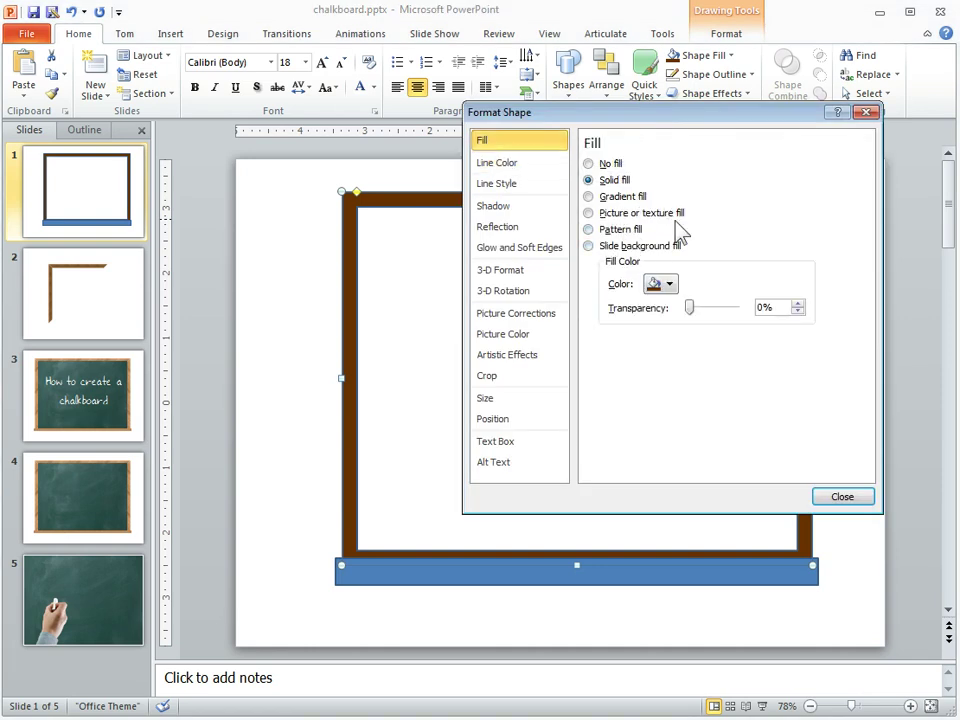
left_click(589, 214)
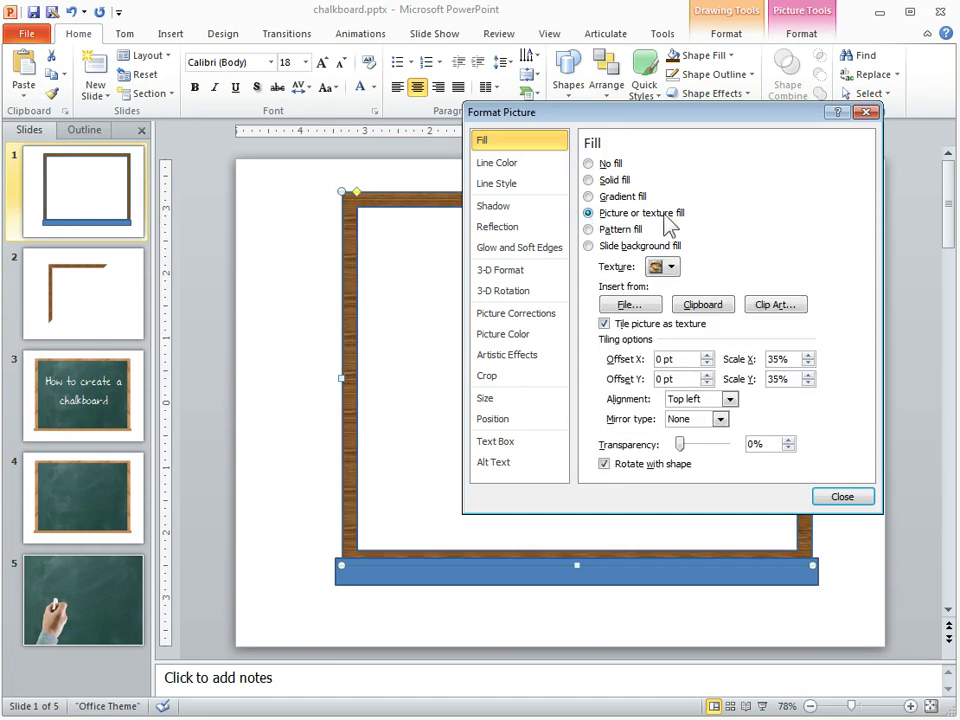
left_click(671, 267)
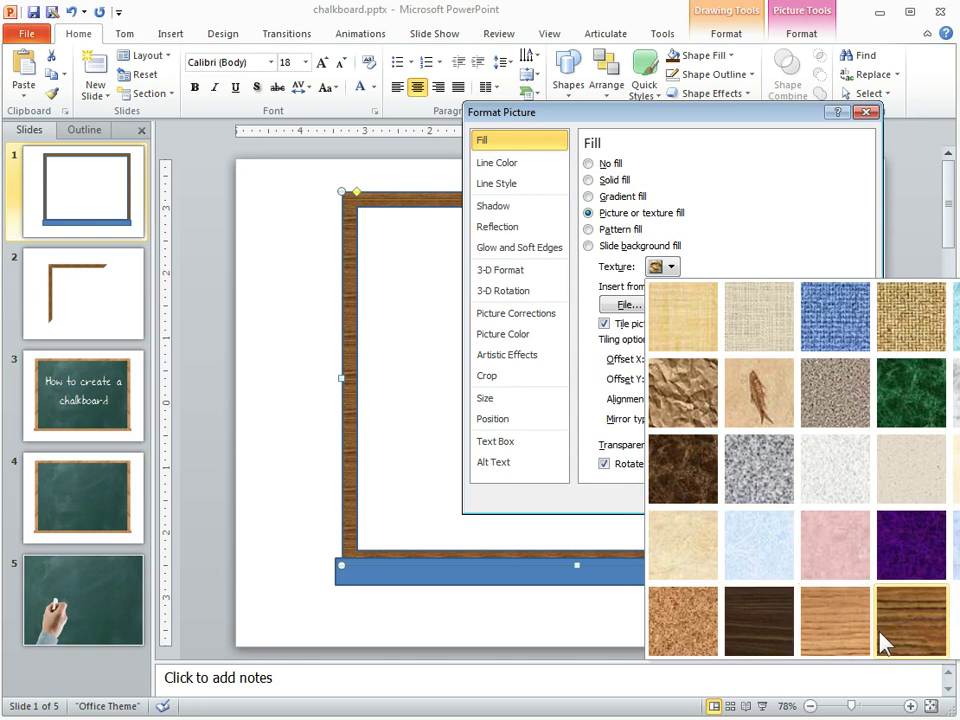
left_click(774, 630)
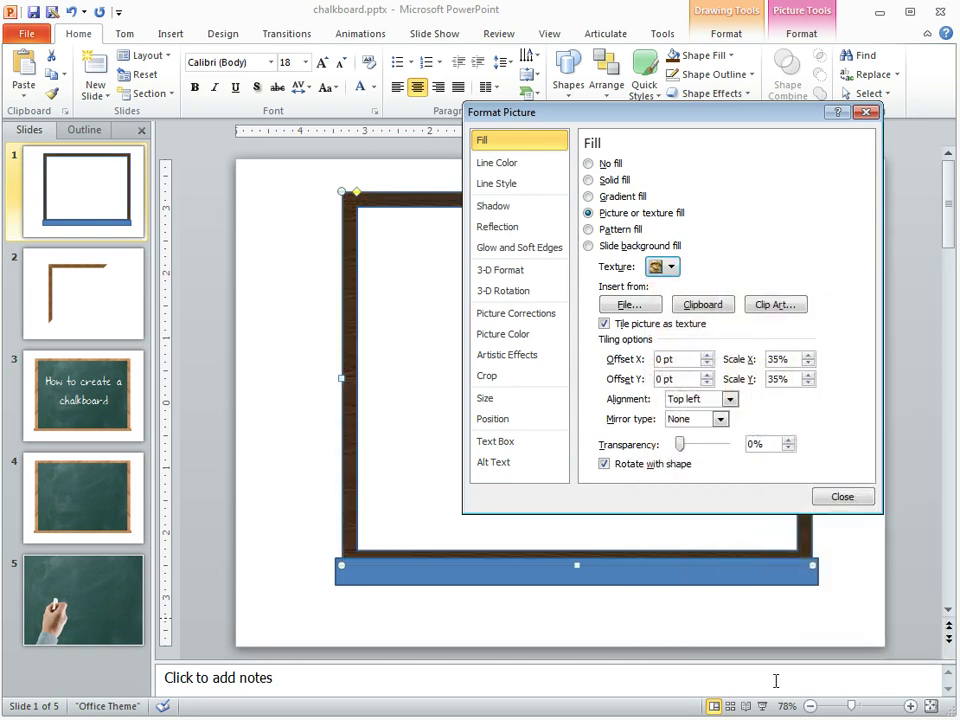
left_click(671, 267)
left_click(841, 625)
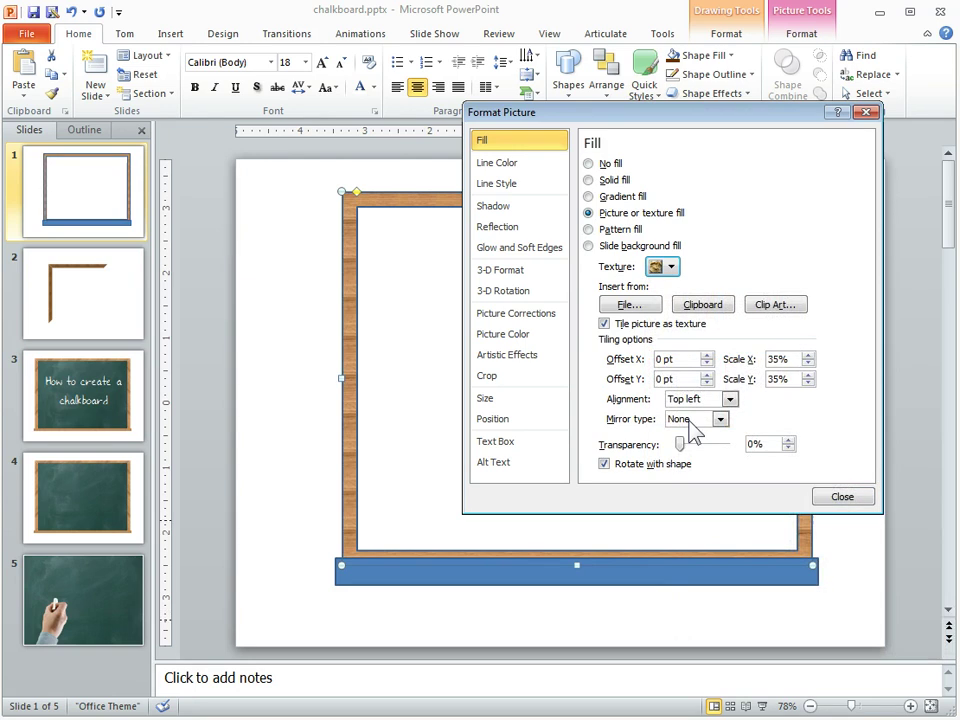
double_click(784, 359)
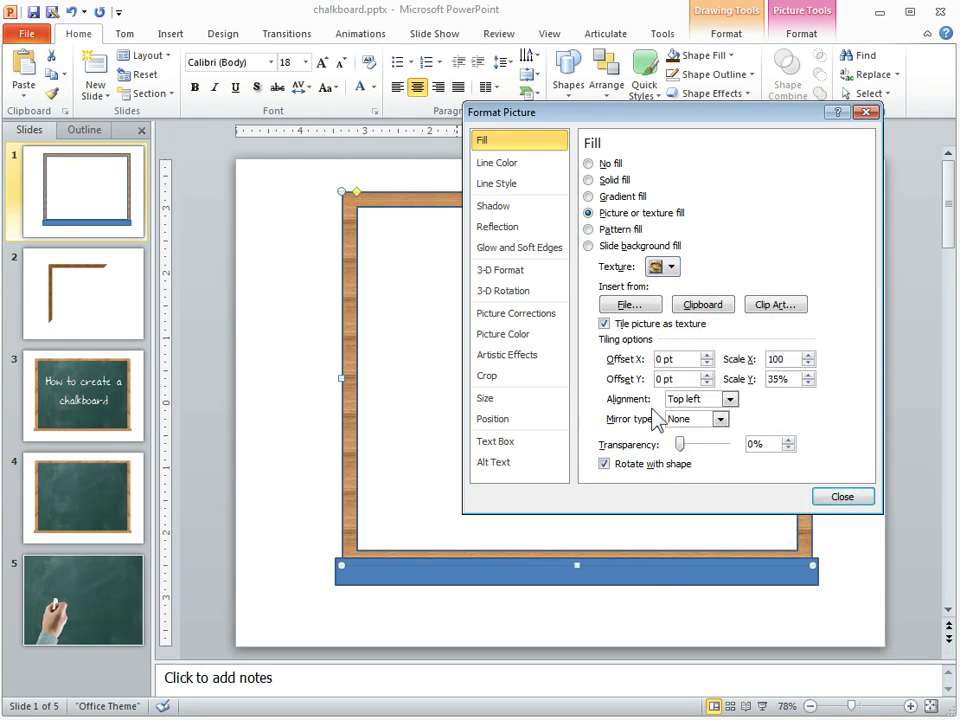
double_click(784, 379)
Step: Enter 100% for the texture scale, then reselect the wooden frame with Format Shape in view
type("100")
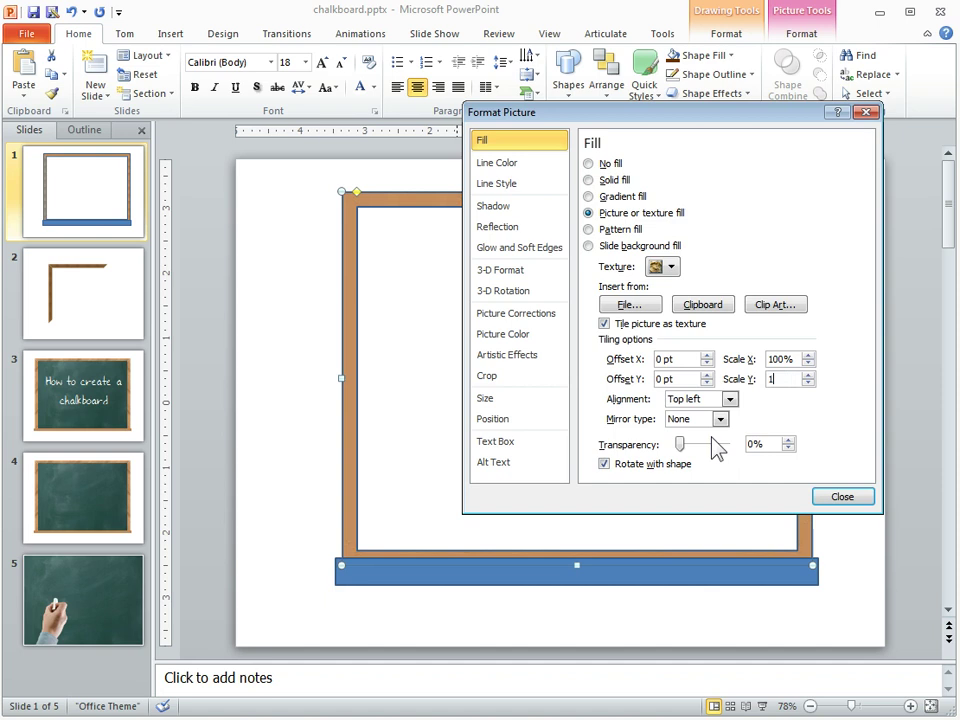
left_click(291, 404)
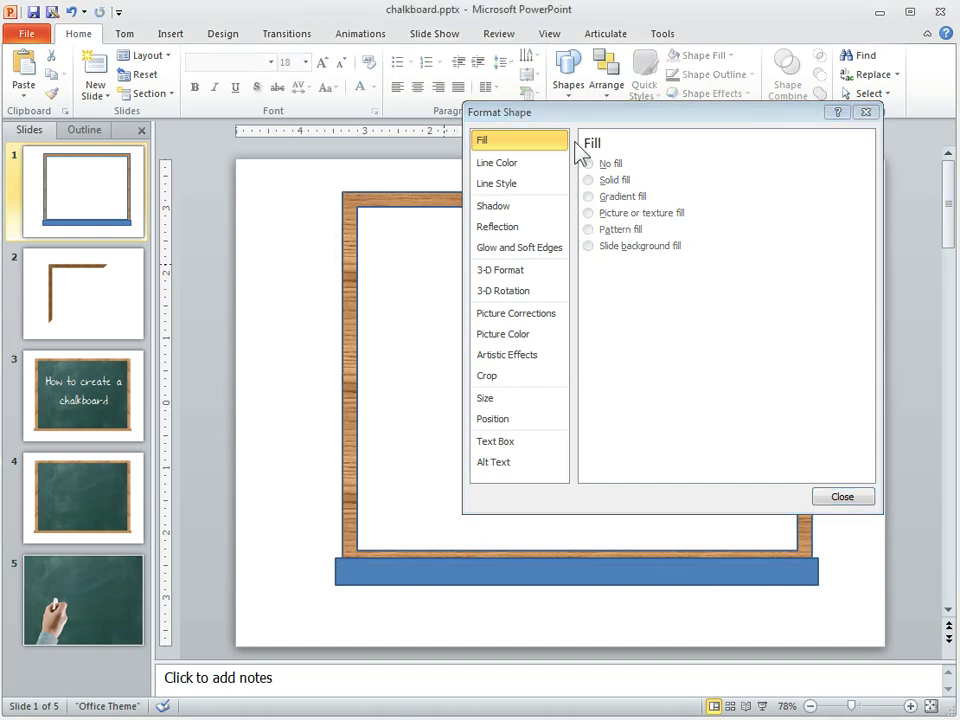
left_click_drag(585, 117, 959, 264)
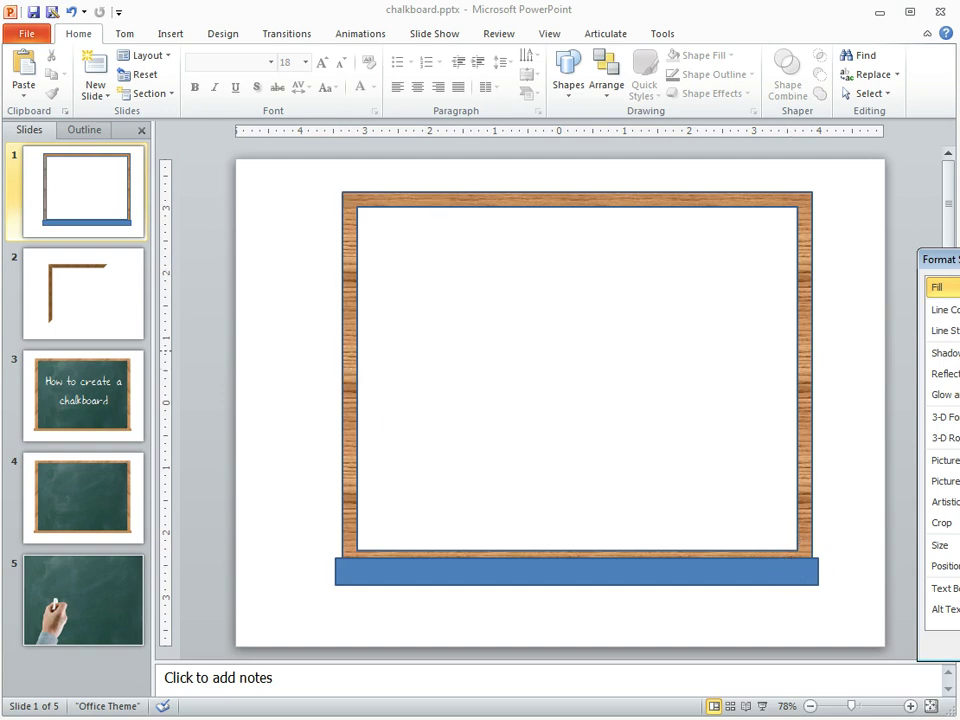
left_click_drag(955, 262, 662, 156)
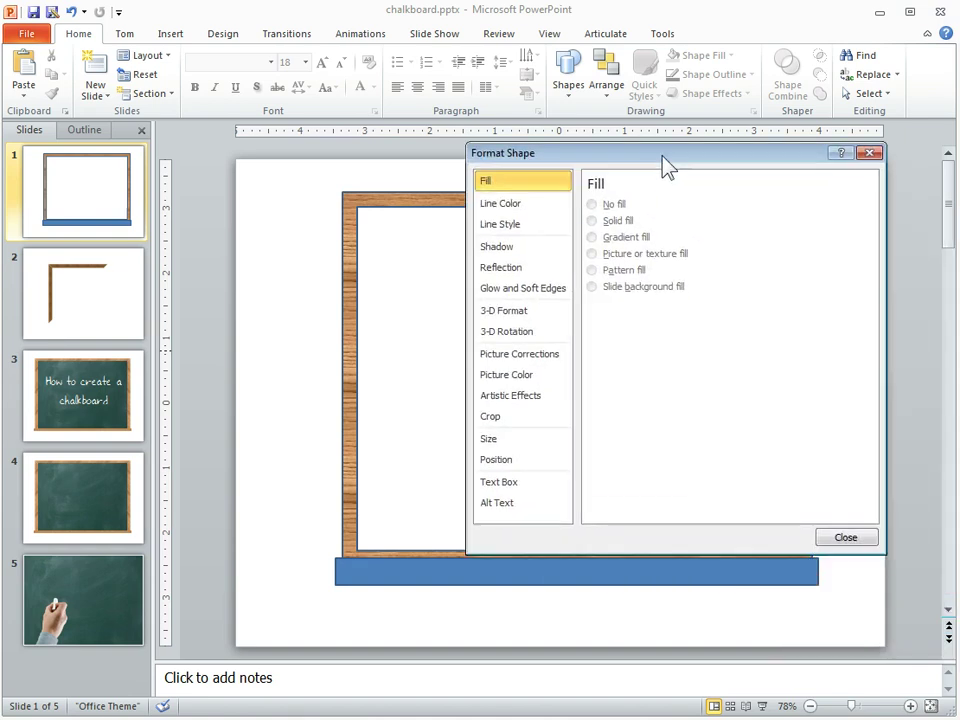
left_click(377, 206)
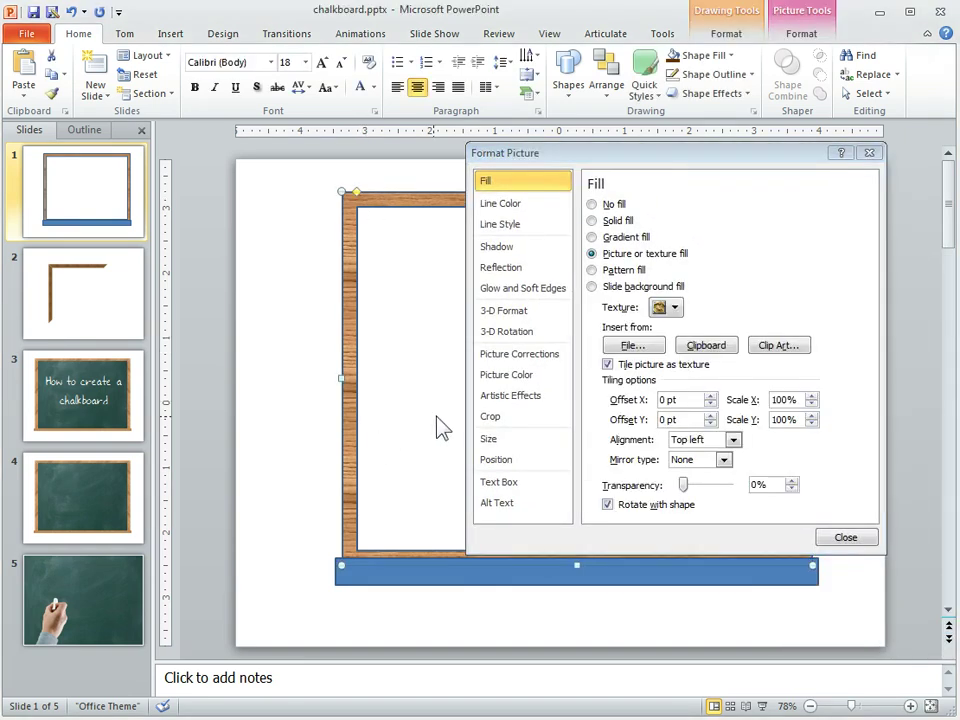
Step: Set the wood texture's Scale X and Scale Y to 35%, then deselect the frame
left_click(801, 400)
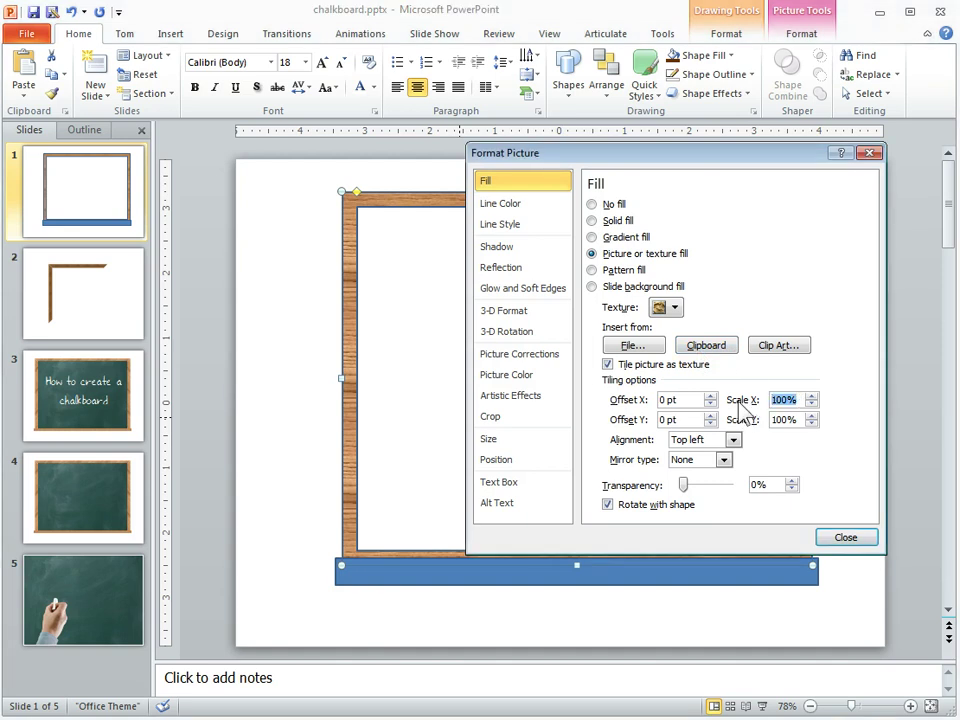
type("35")
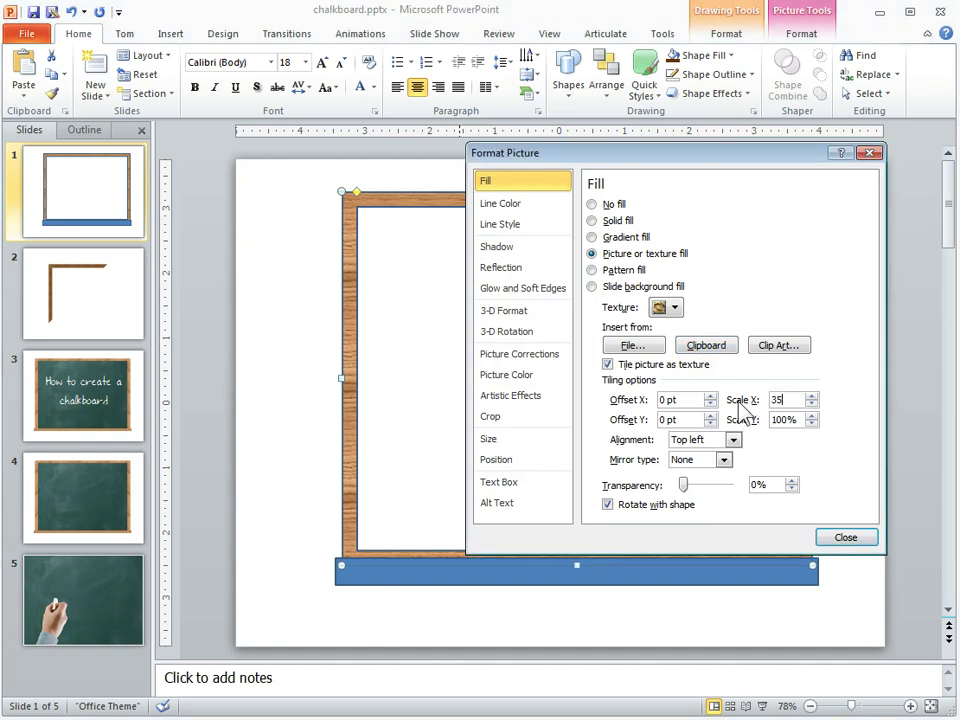
left_click(800, 420)
double_click(797, 420)
type("35")
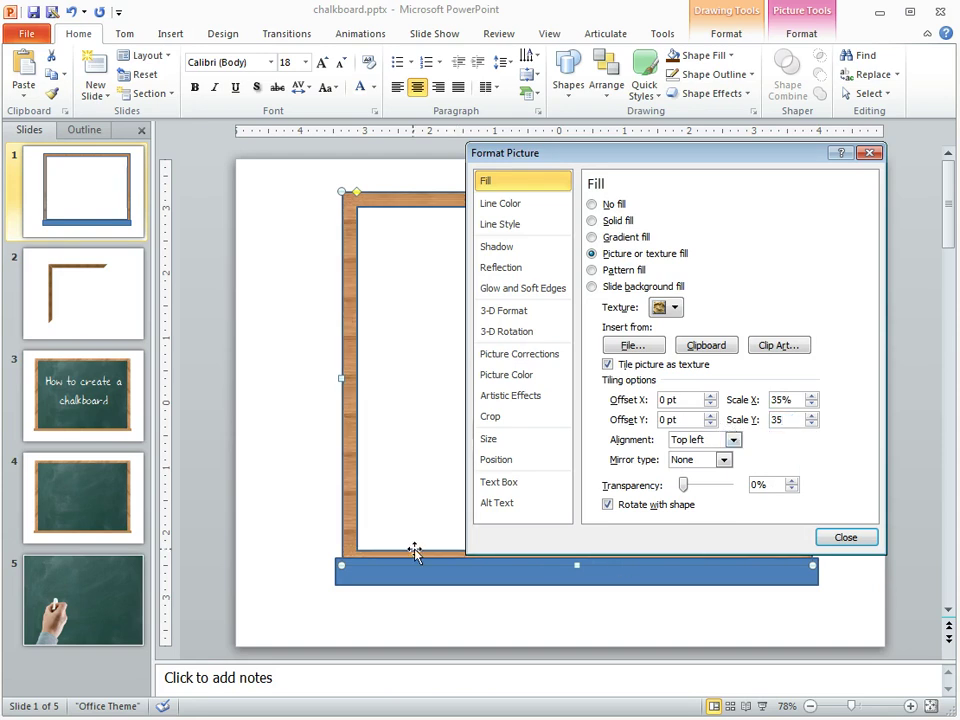
left_click(311, 317)
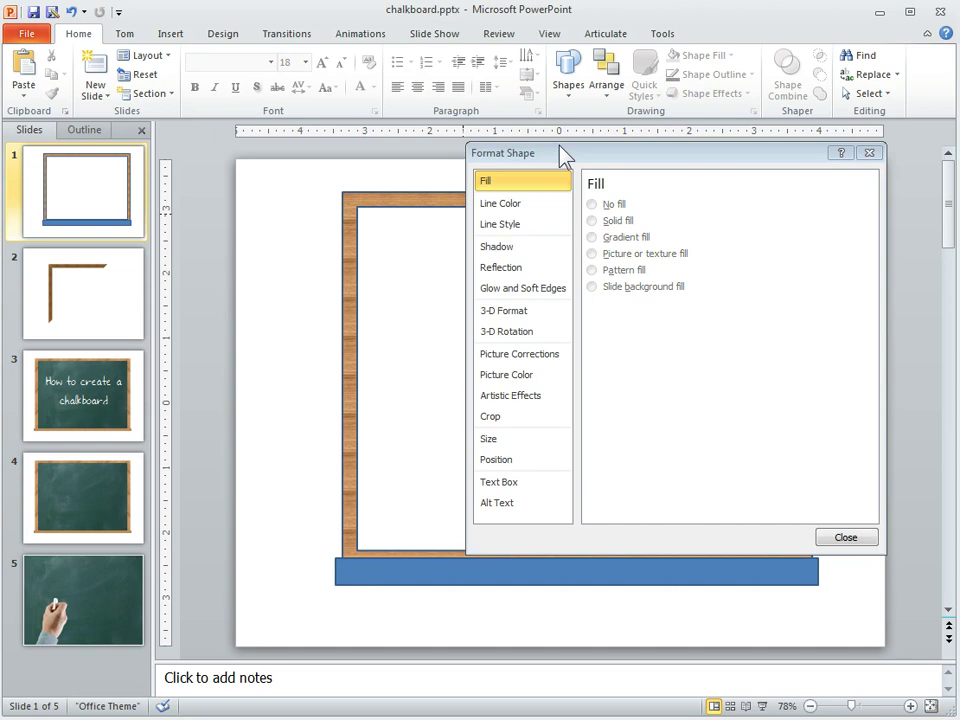
left_click_drag(563, 153, 959, 395)
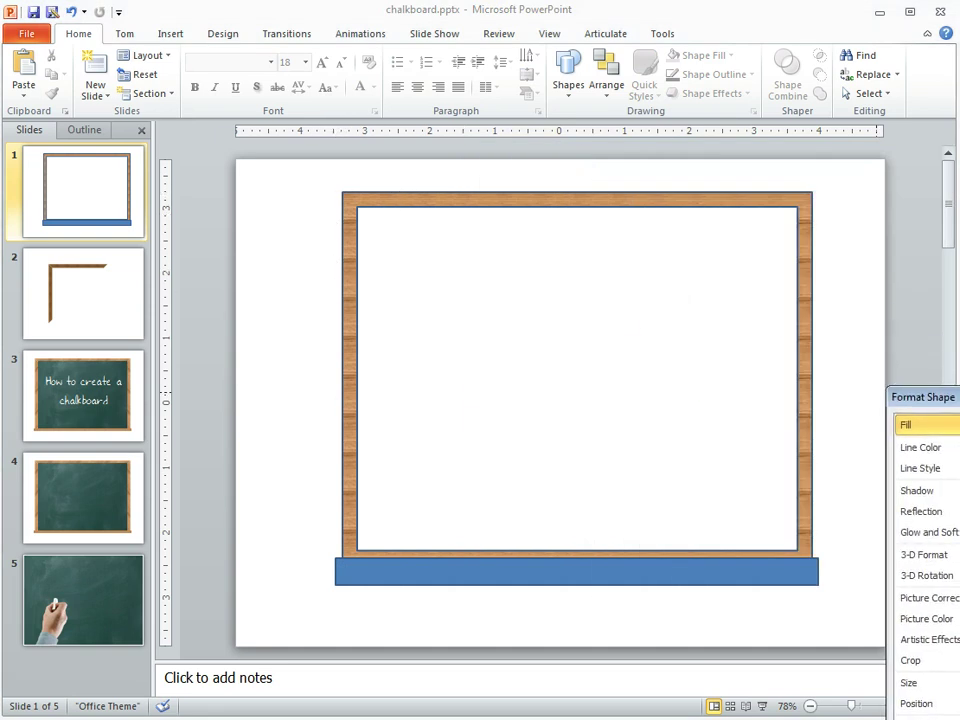
left_click_drag(959, 397, 636, 182)
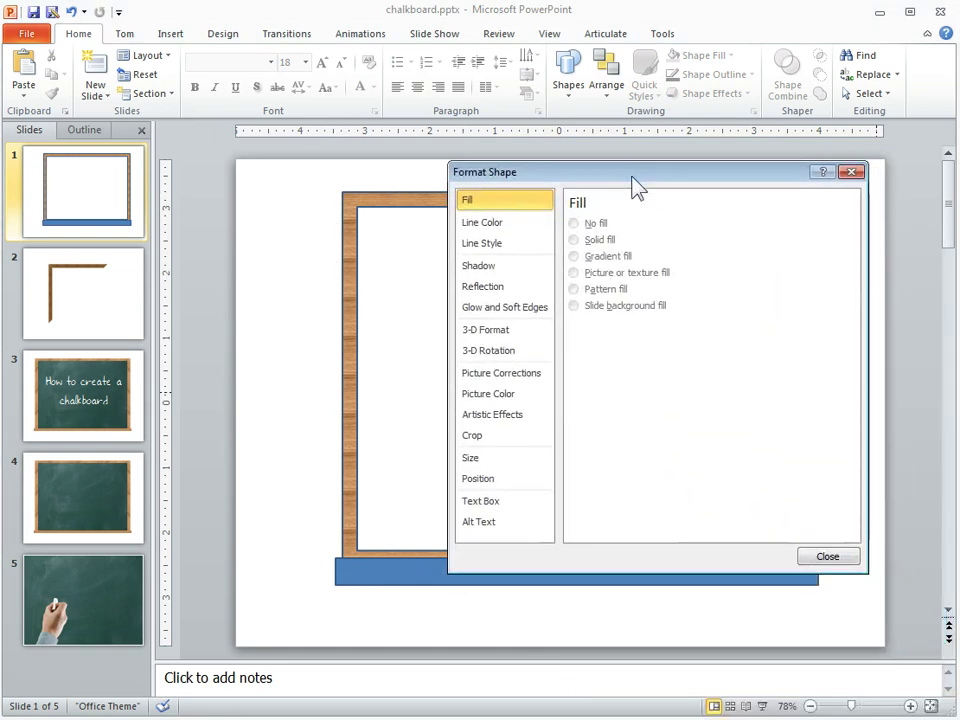
left_click(349, 225)
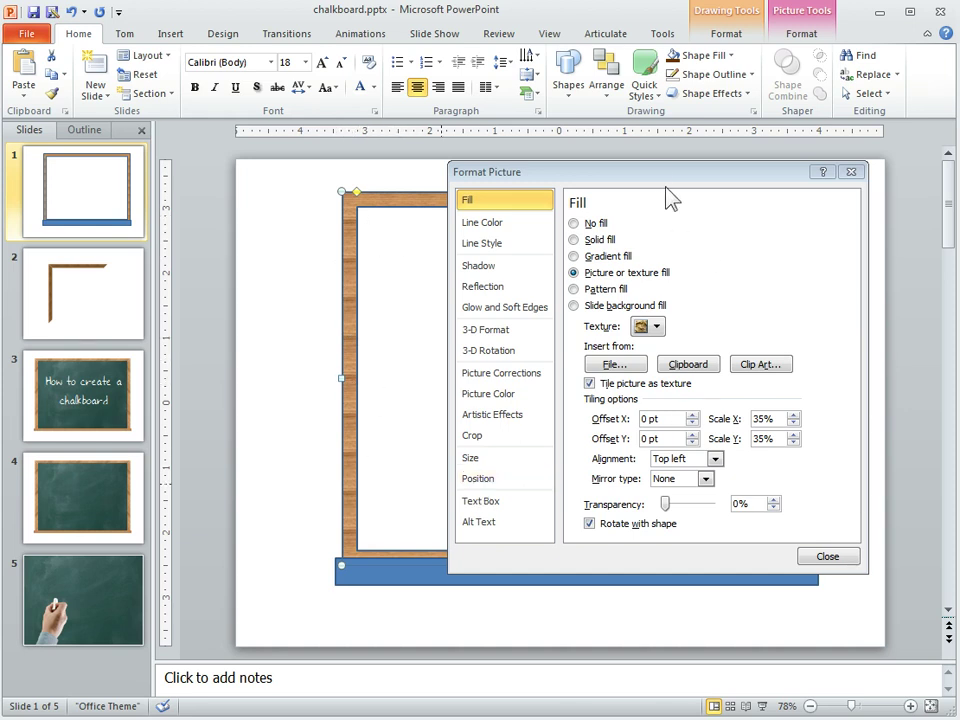
left_click_drag(658, 171, 959, 341)
Step: On slide 2, draw a large Parallelogram and slant it into a thin diagonal band
left_click(98, 405)
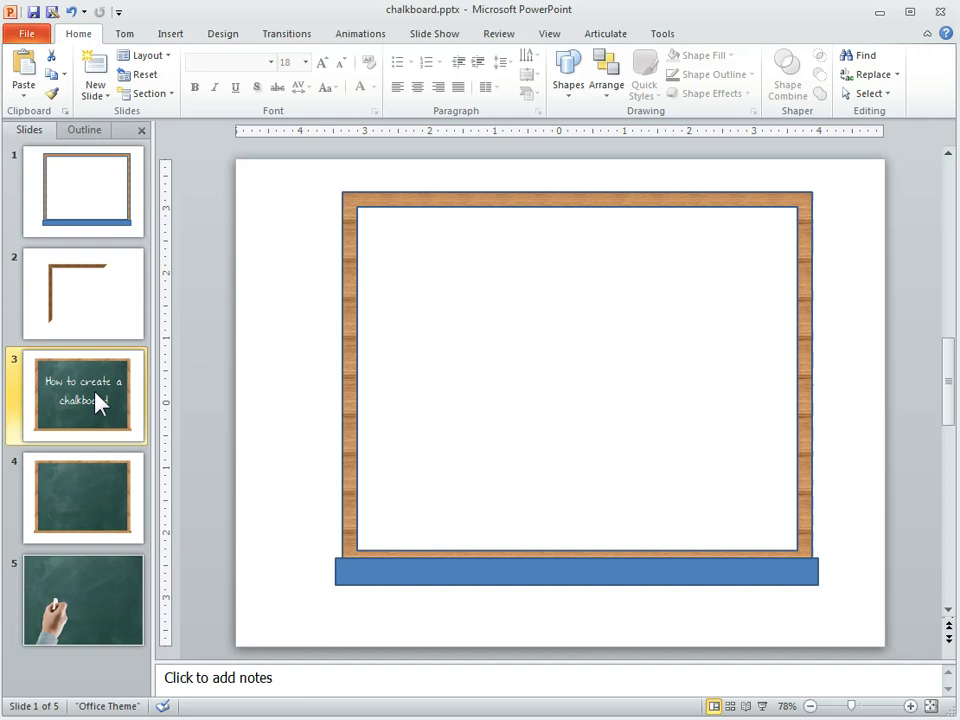
left_click(88, 323)
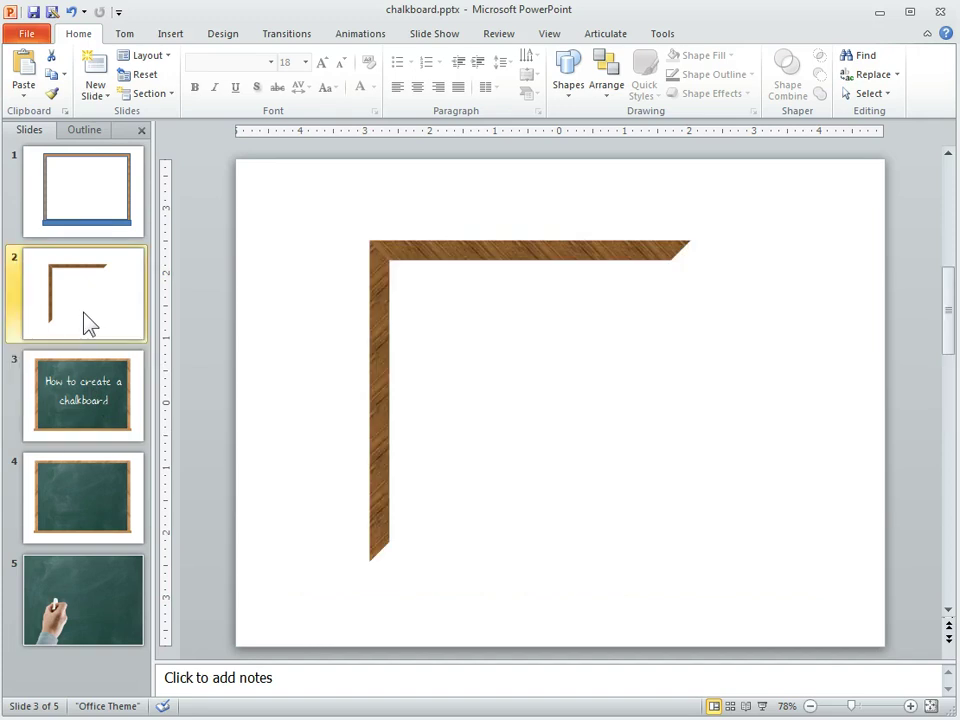
left_click(569, 85)
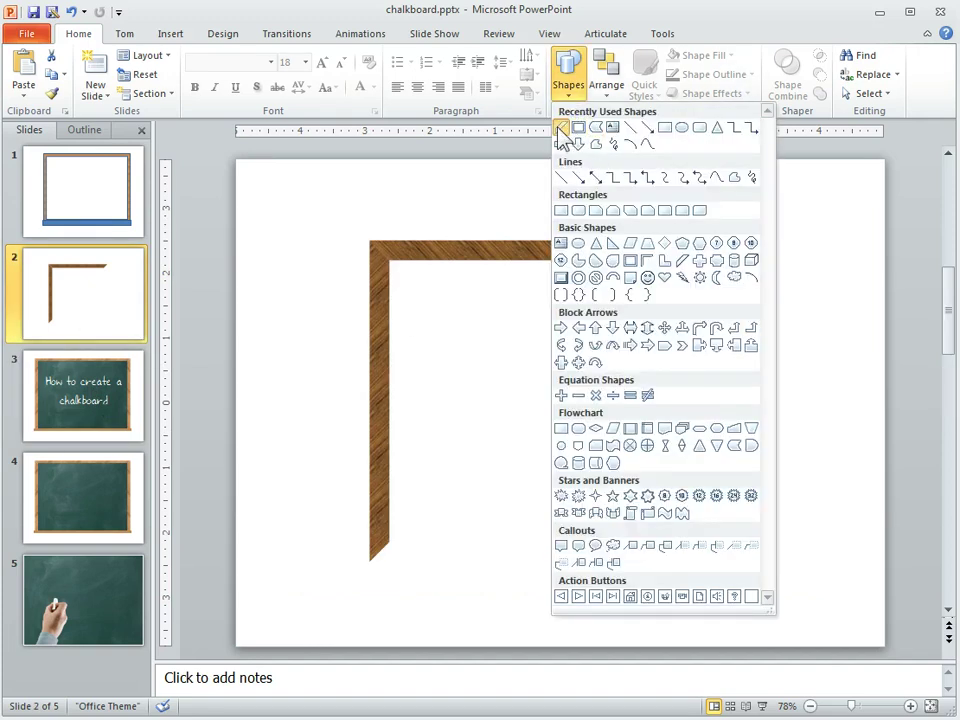
left_click(578, 128)
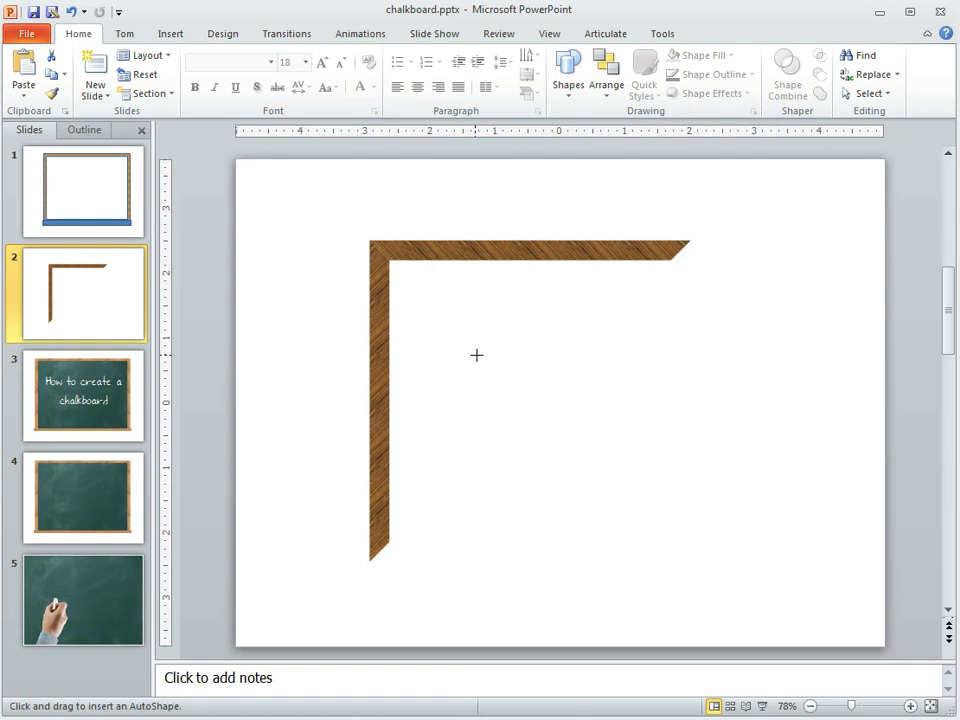
left_click_drag(475, 354, 671, 600)
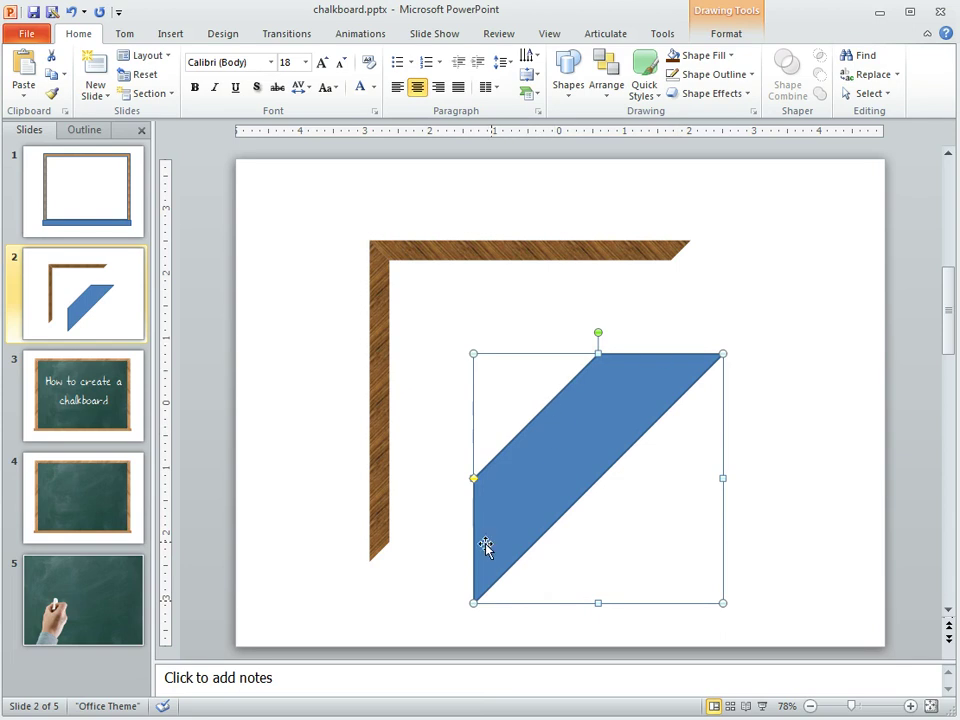
left_click_drag(474, 479, 522, 574)
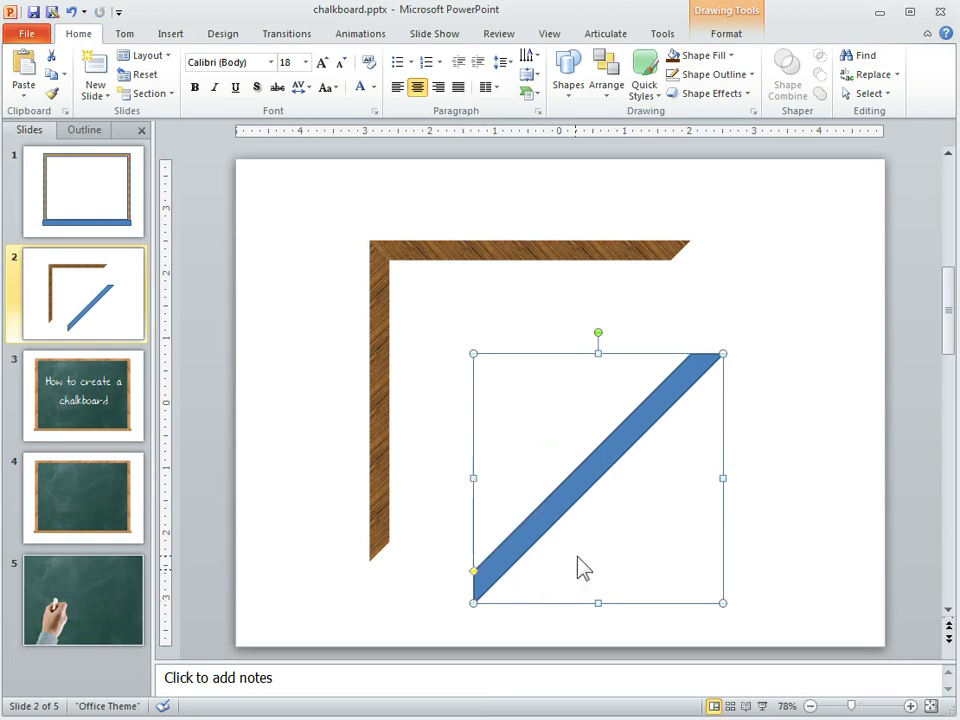
Step: Rotate the band upright and move it up and left toward the corner frame
left_click(795, 405)
left_click(627, 432)
mouse_move(599, 329)
left_mouse_down()
mouse_move(662, 433)
mouse_move(664, 519)
mouse_move(636, 546)
left_mouse_up()
left_click(800, 515)
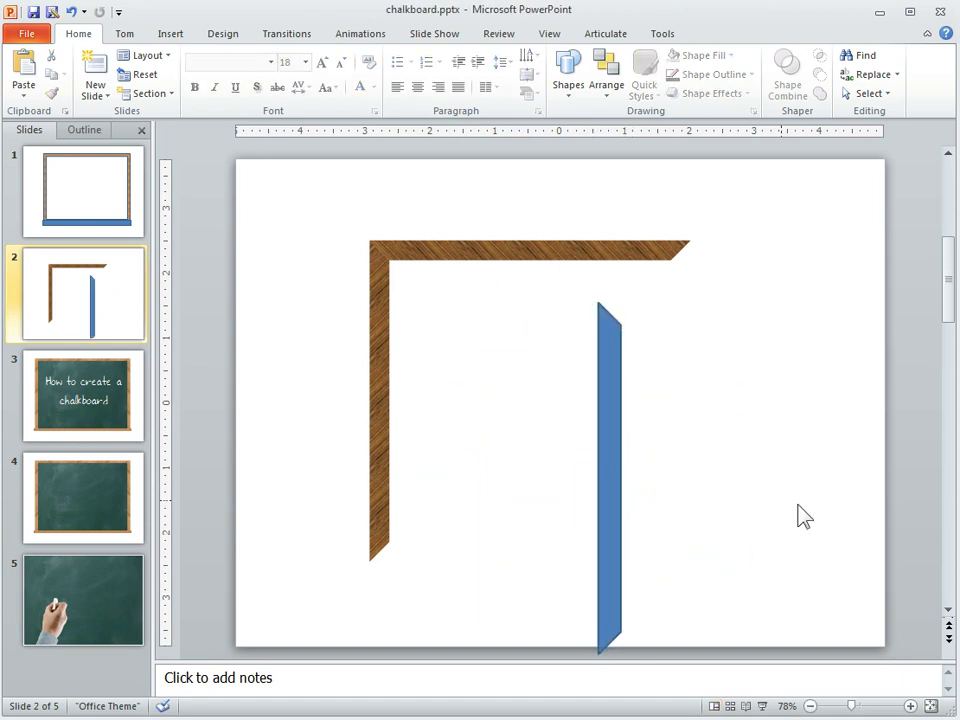
left_click_drag(615, 470, 523, 440)
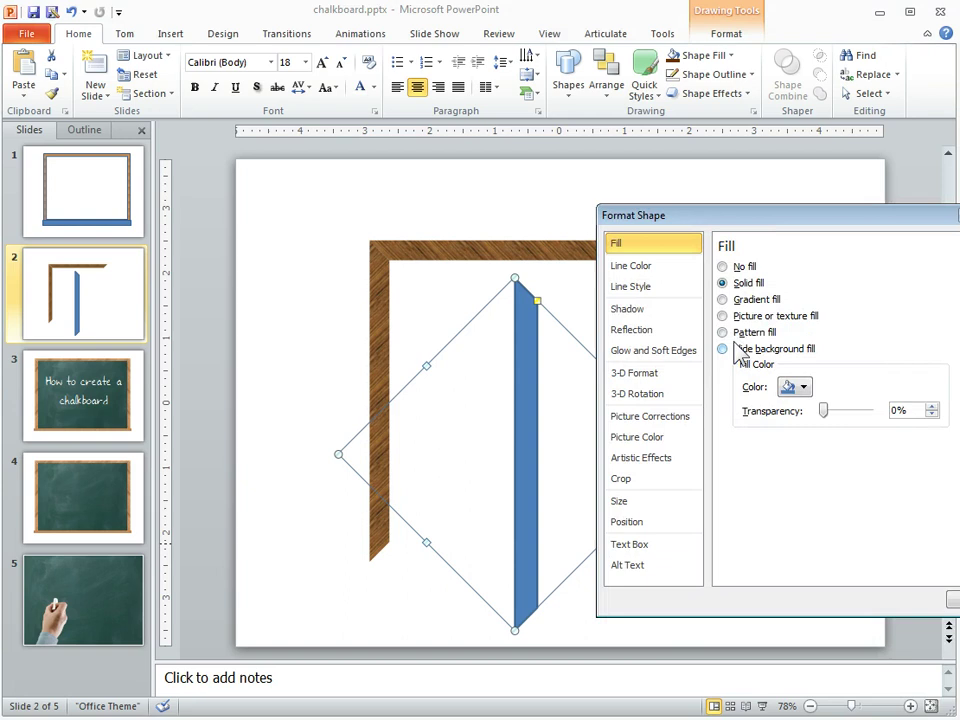
Step: Fill the vertical strip with the wood texture, close the dialog, and reselect the strip
left_click(722, 316)
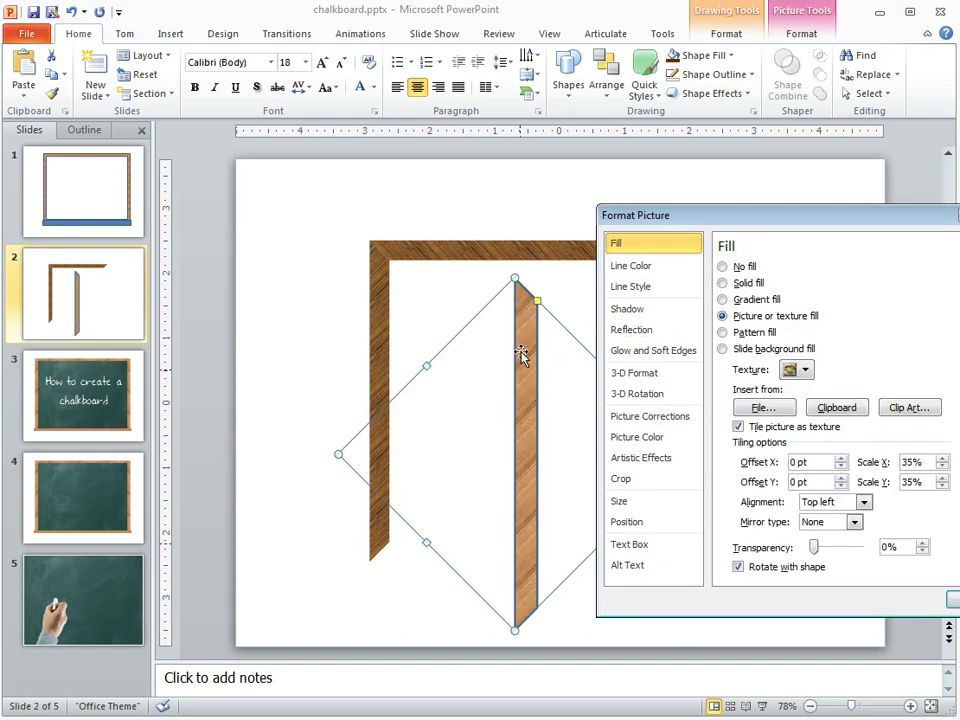
key("Escape")
key("Escape")
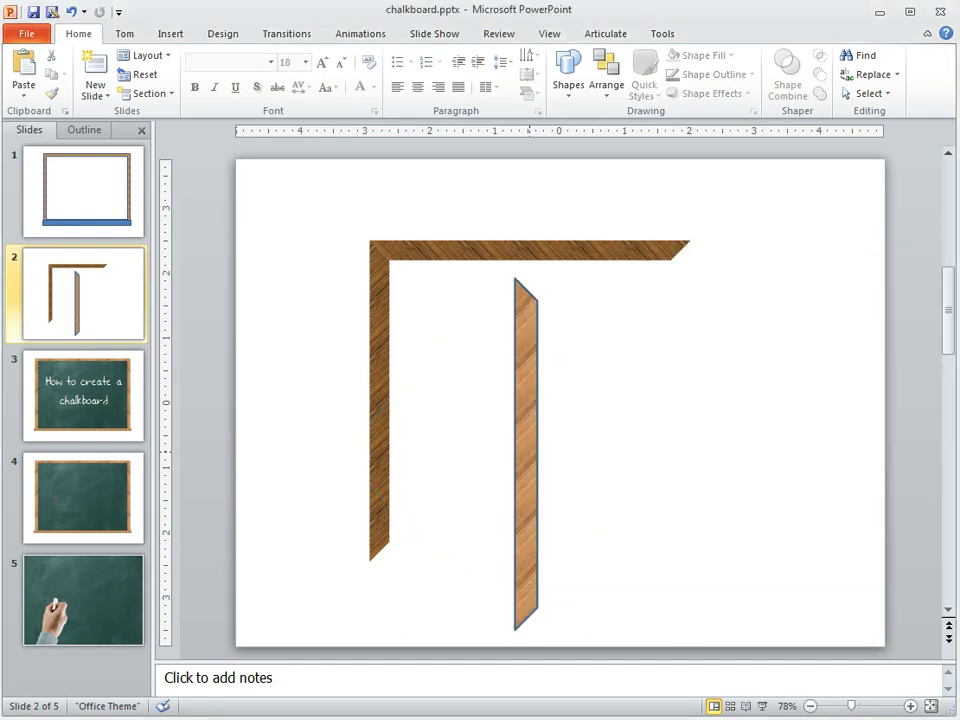
key("Tab")
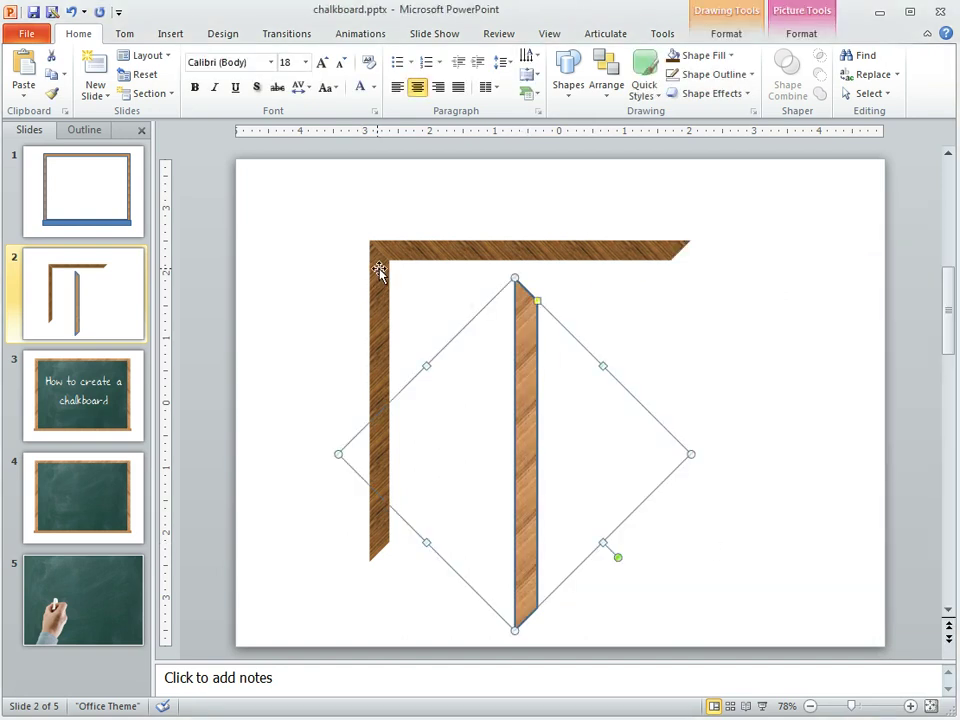
Step: Delete slide 2's wood strip, check slide 3 with undo and redo, then return to slide 2
key("Delete")
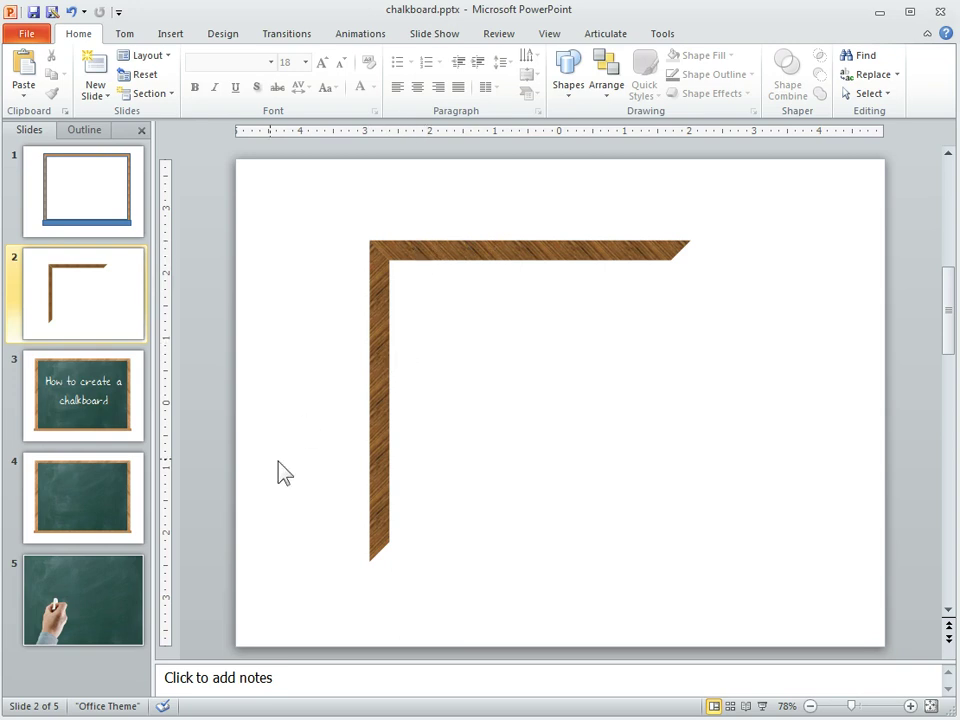
left_click(115, 387)
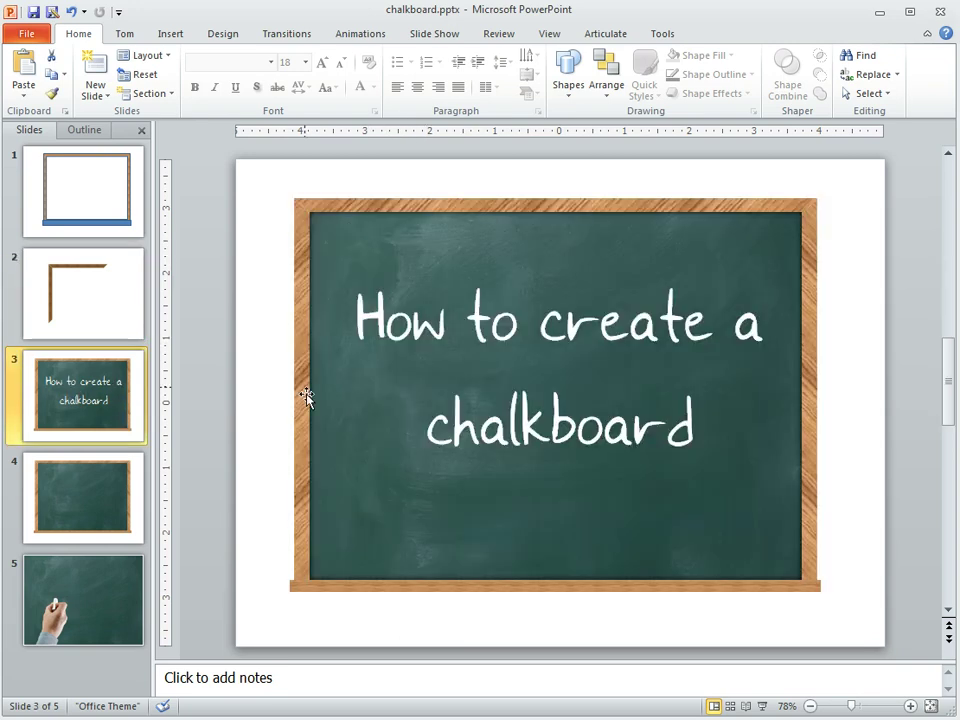
left_click(322, 208)
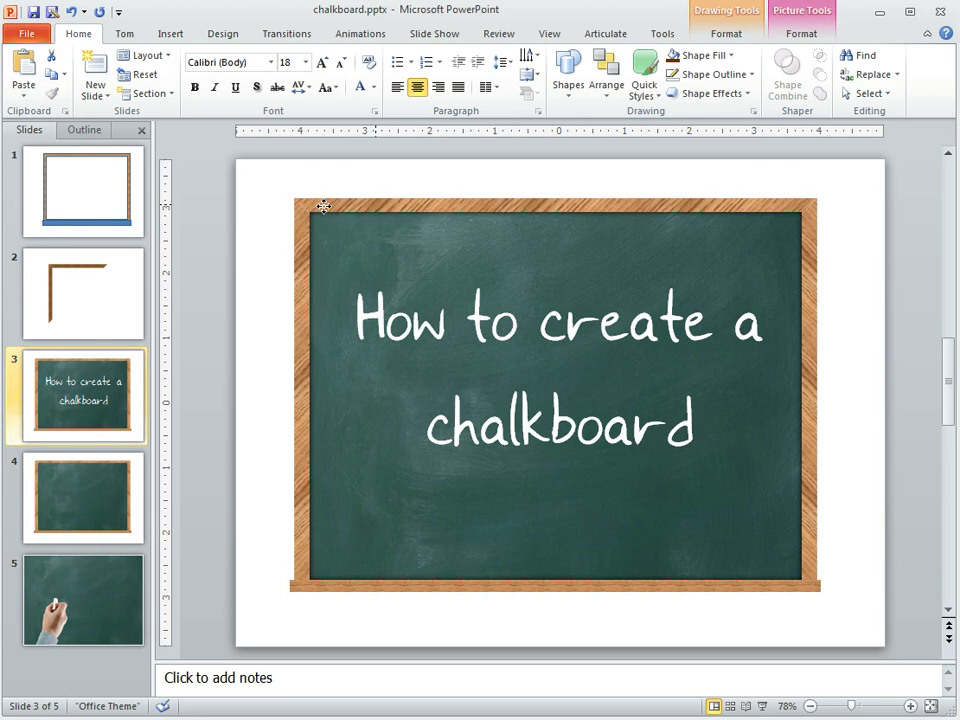
scroll(400, 245, "up", 2)
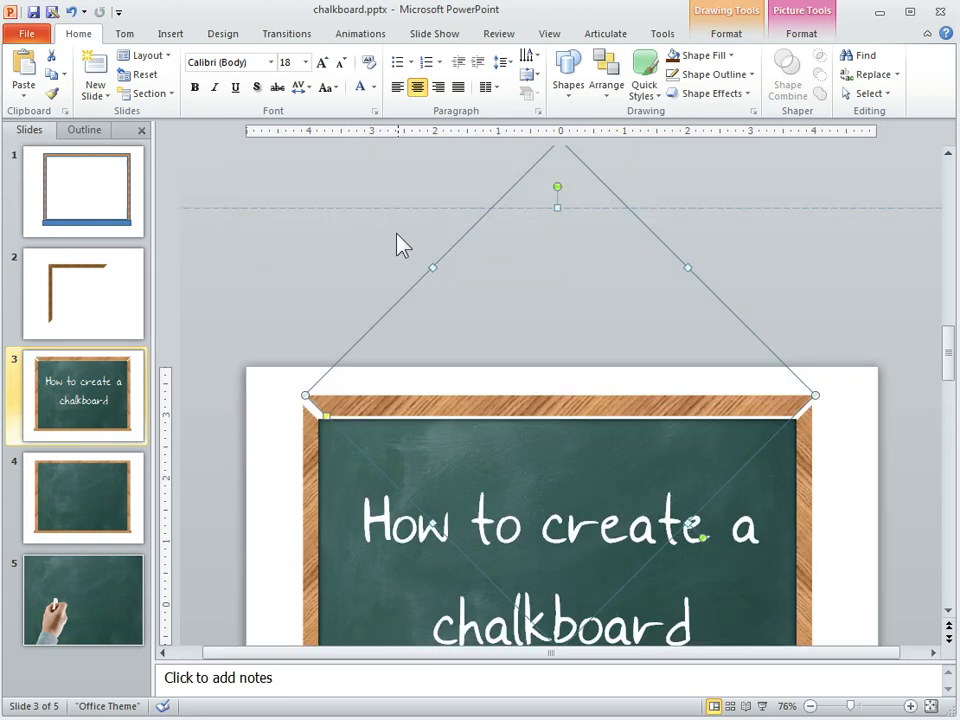
left_click(71, 12)
left_click(73, 13)
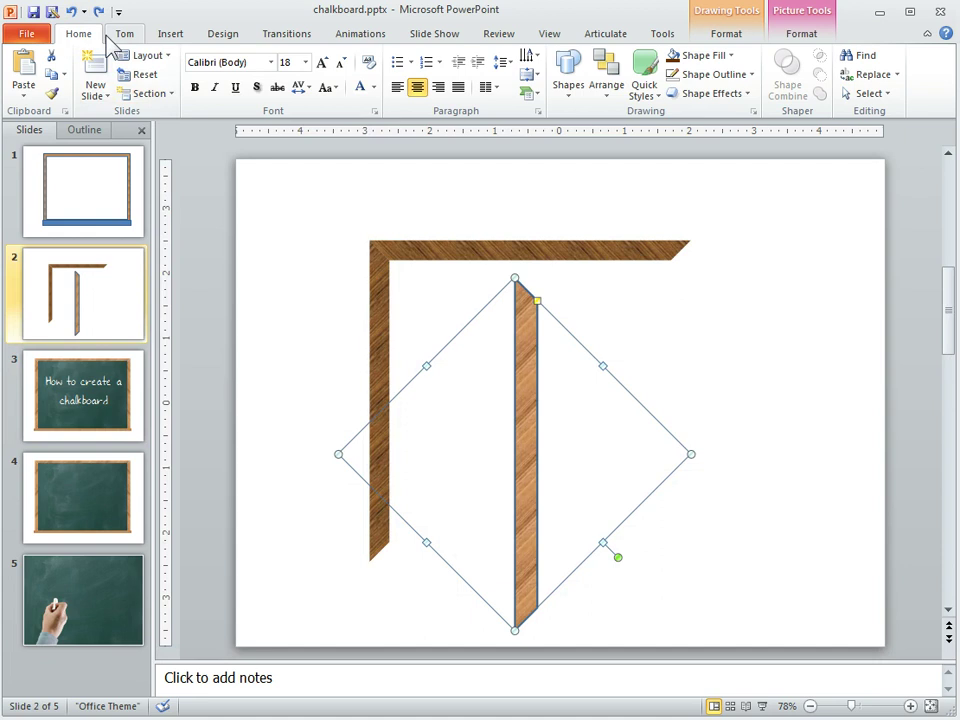
left_click(98, 13)
left_click(72, 399)
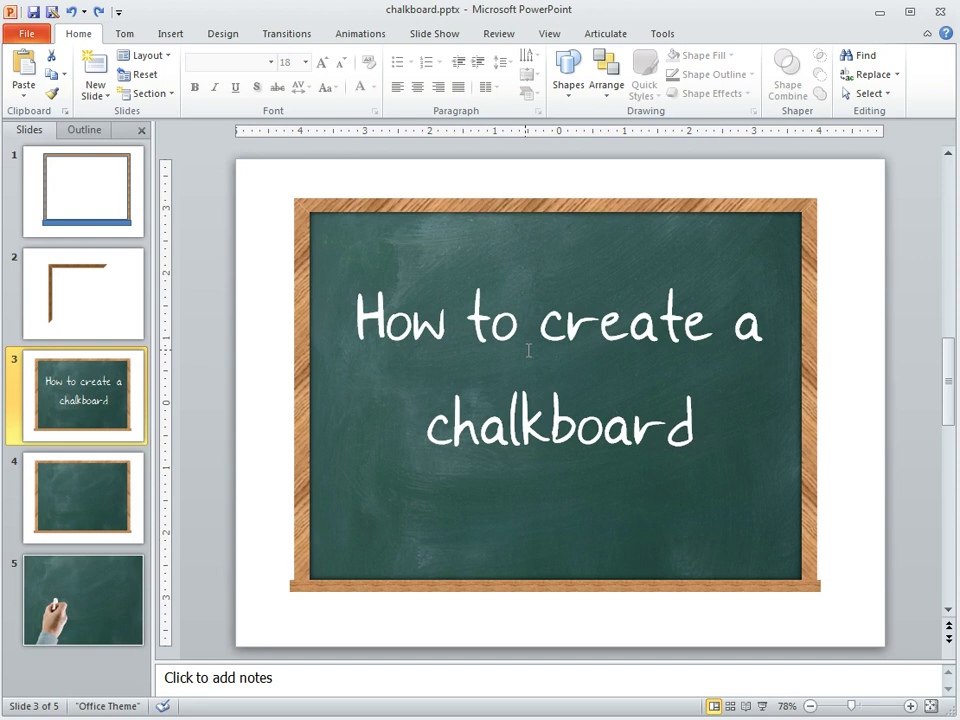
left_click(120, 326)
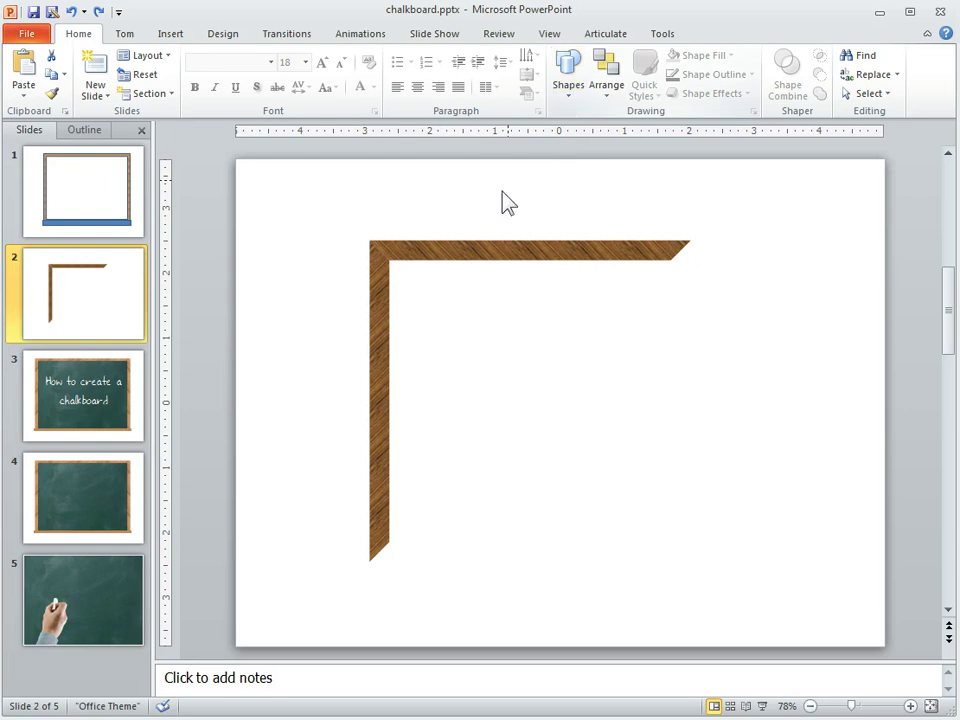
Step: Delete the green chalkboard picture from slide 4's wooden frame
left_click(100, 492)
left_click(459, 315)
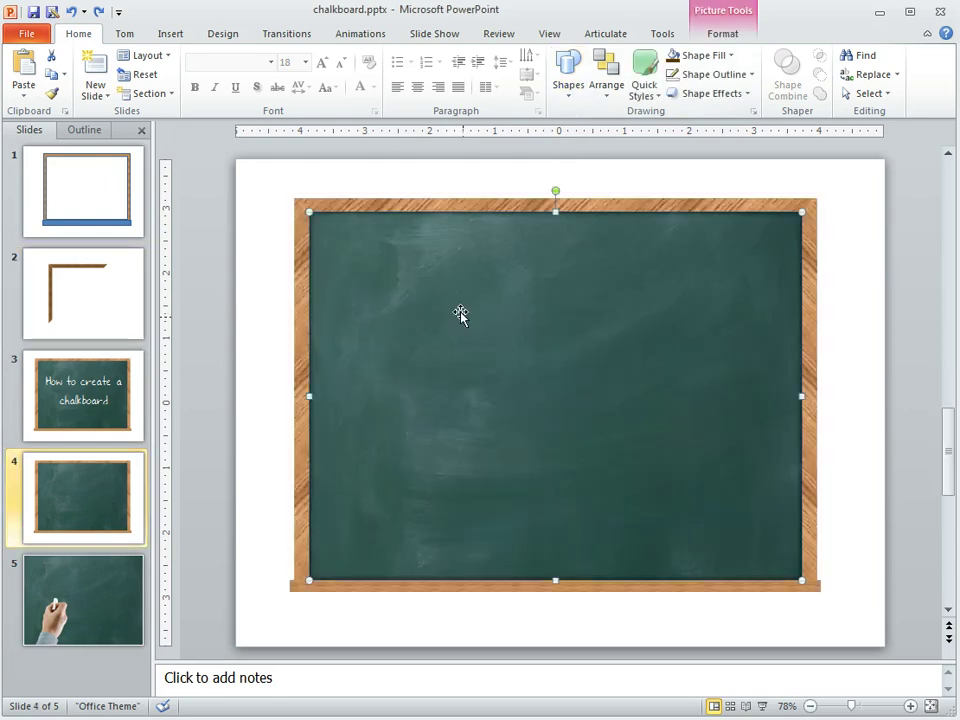
key("Delete")
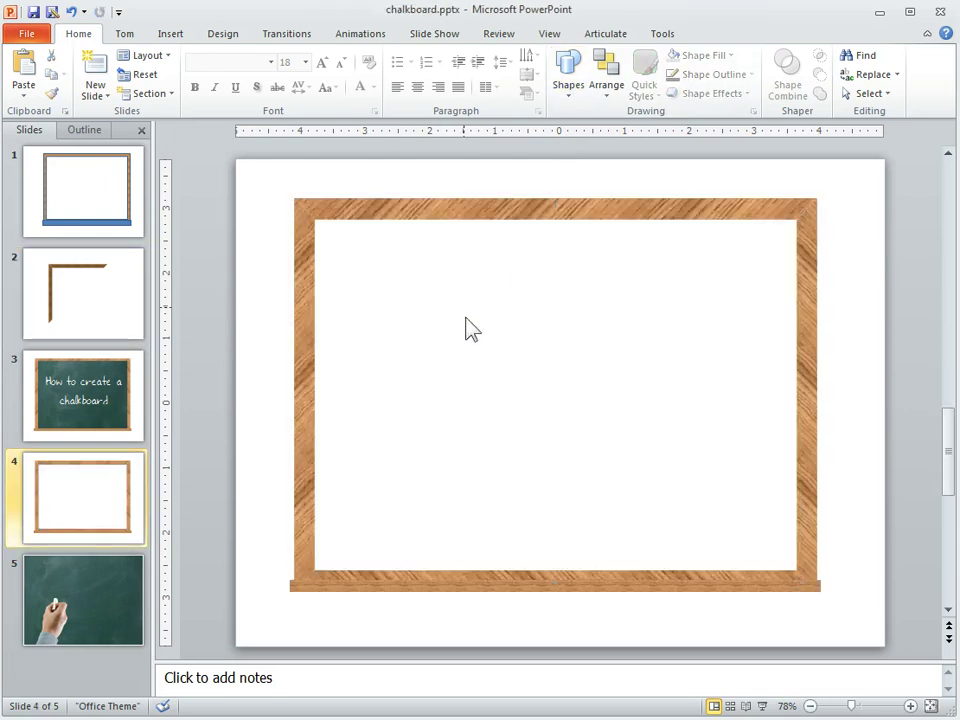
Step: Draw a rectangle filling the frame's opening and fill it dark gray
left_click(569, 88)
left_click(665, 128)
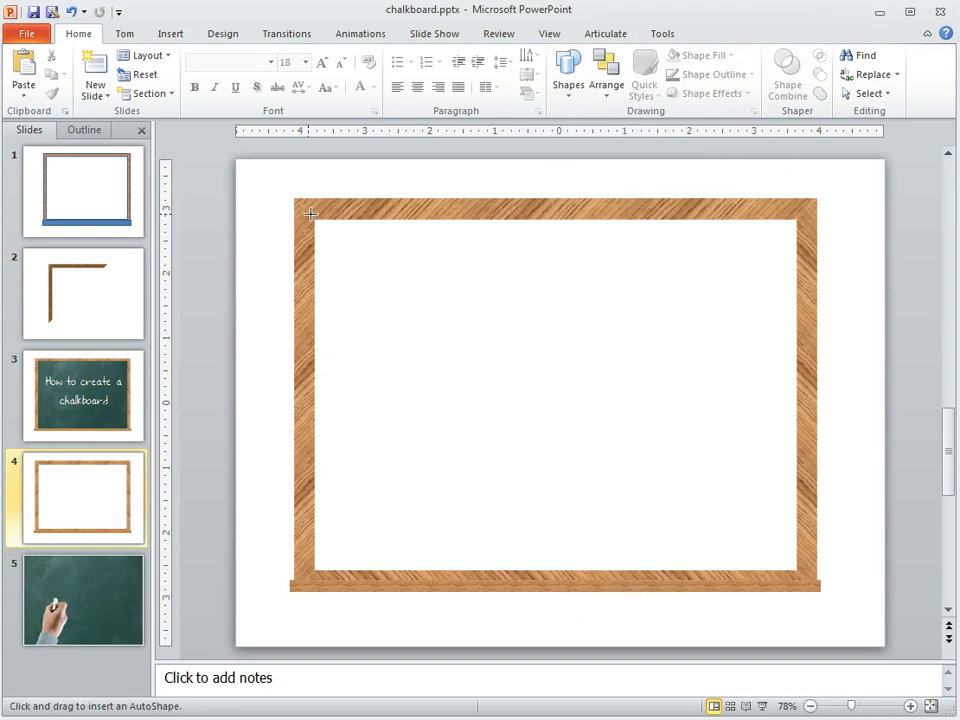
mouse_move(311, 213)
left_mouse_down()
mouse_move(336, 317)
mouse_move(514, 574)
mouse_move(800, 576)
left_mouse_up()
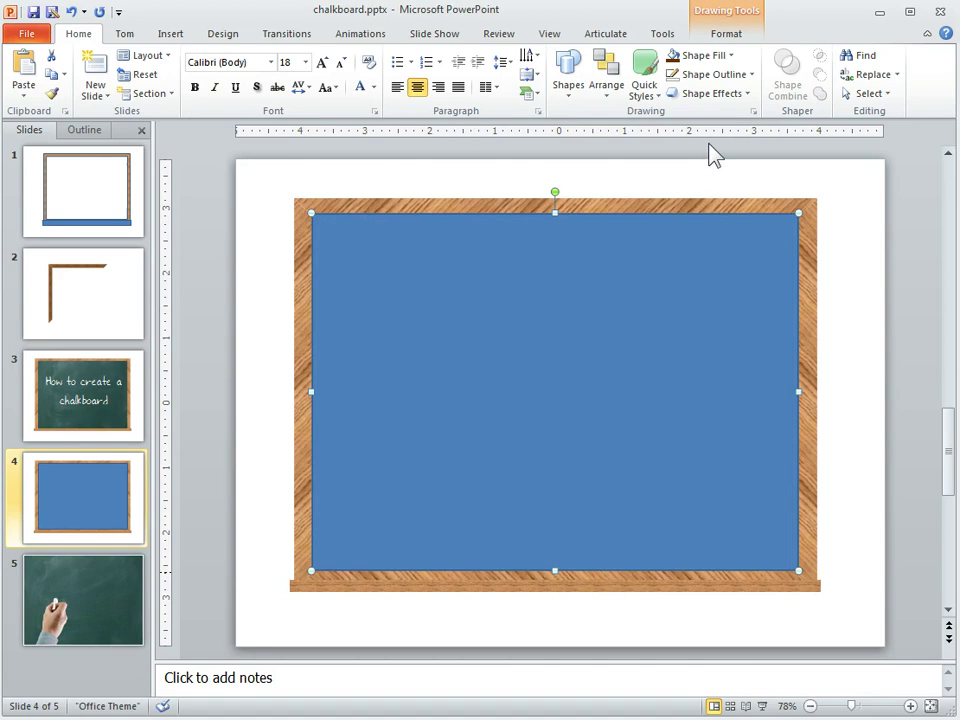
left_click(731, 56)
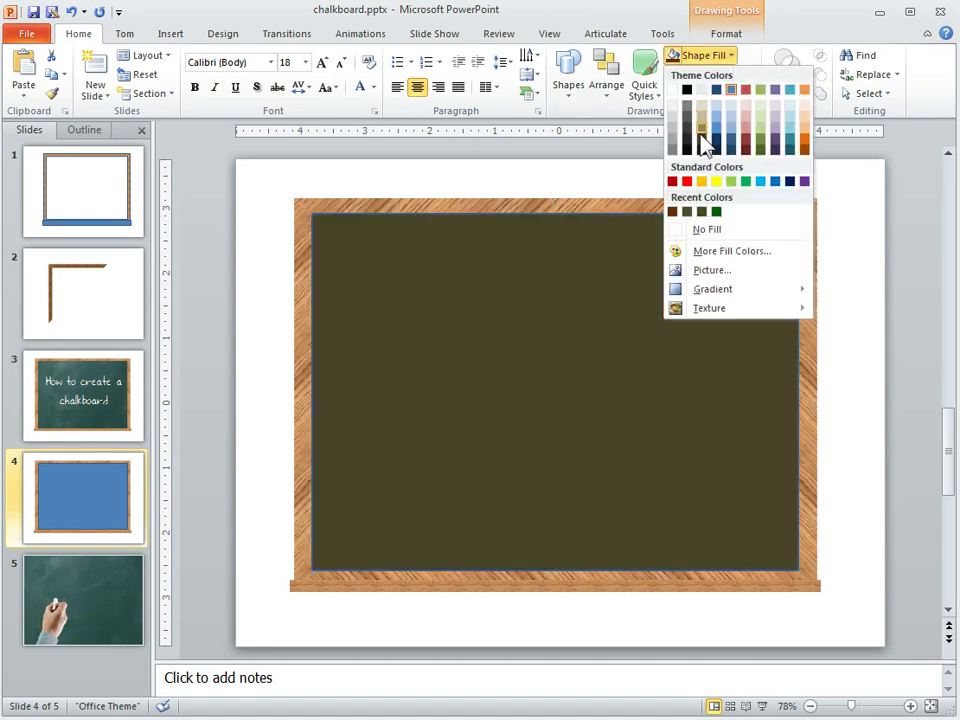
left_click(687, 128)
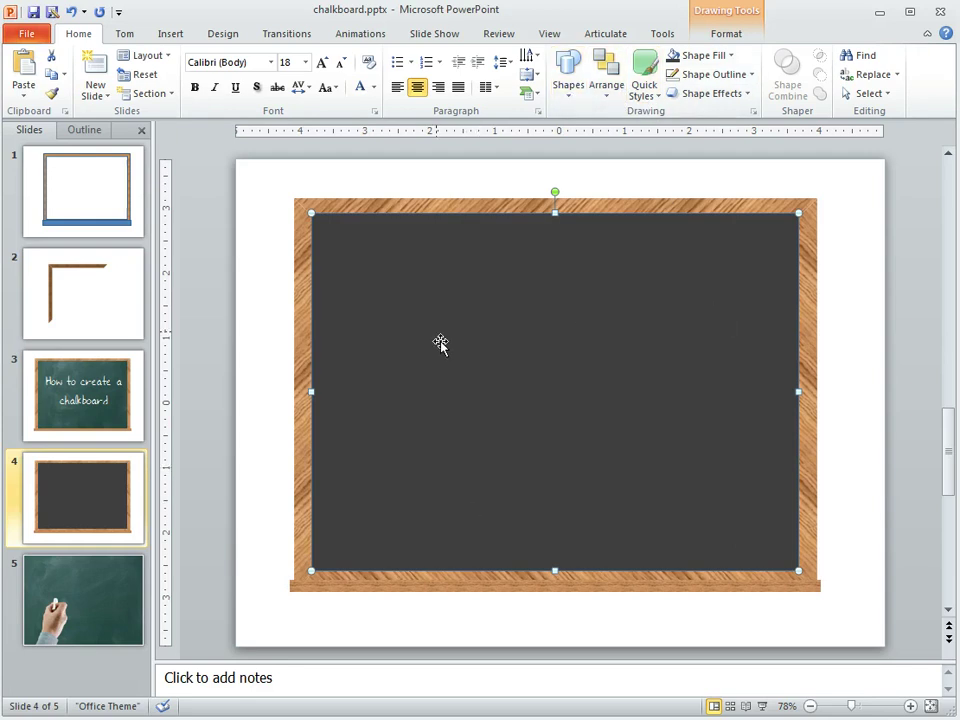
left_click(229, 293)
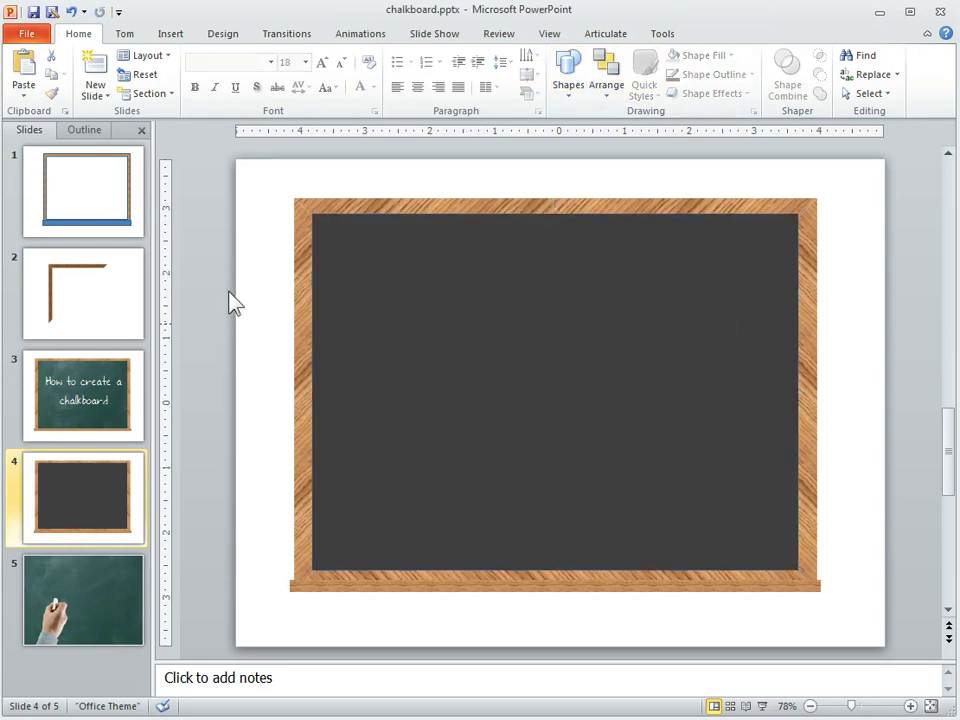
Step: Apply the centred Inner shadow preset to the dark gray board and check it deselected
left_click(487, 368)
left_click(754, 90)
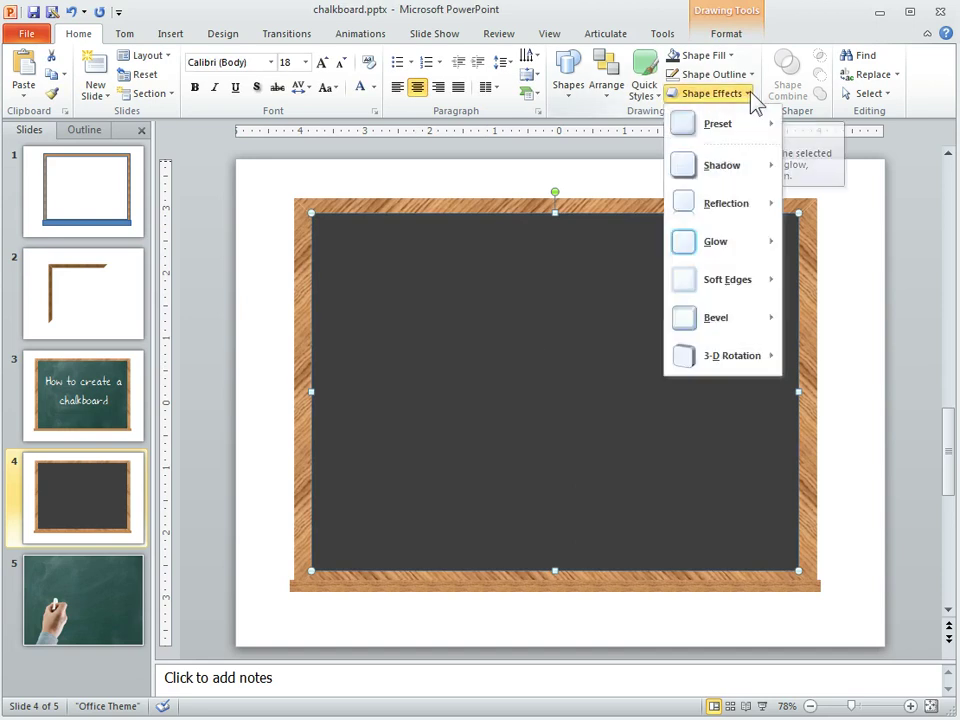
mouse_move(725, 168)
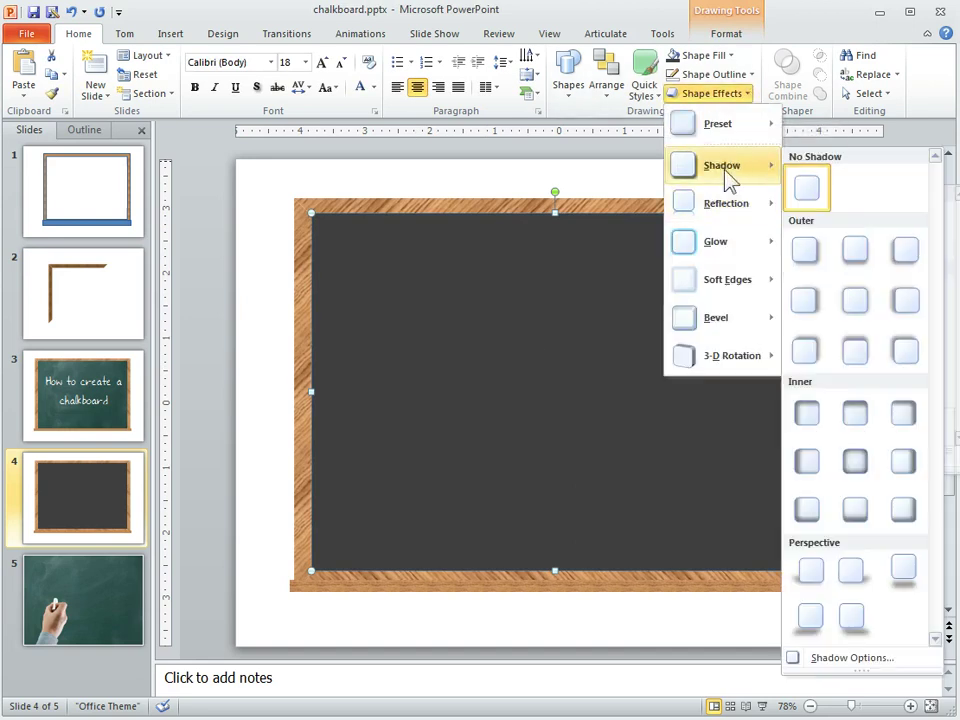
left_click(856, 460)
left_click(270, 342)
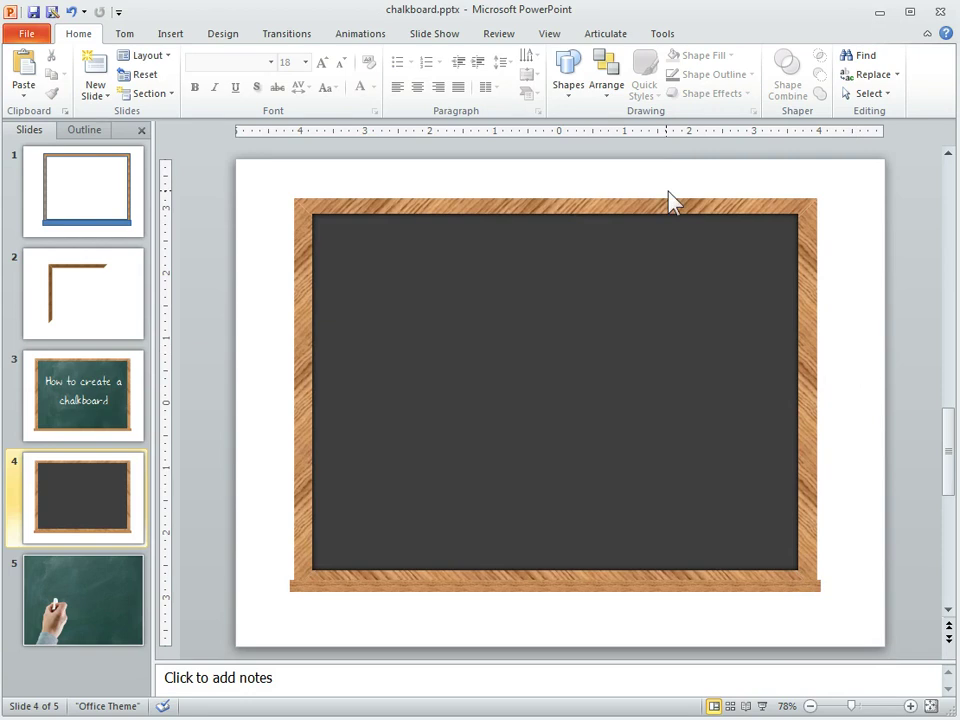
left_click(544, 402)
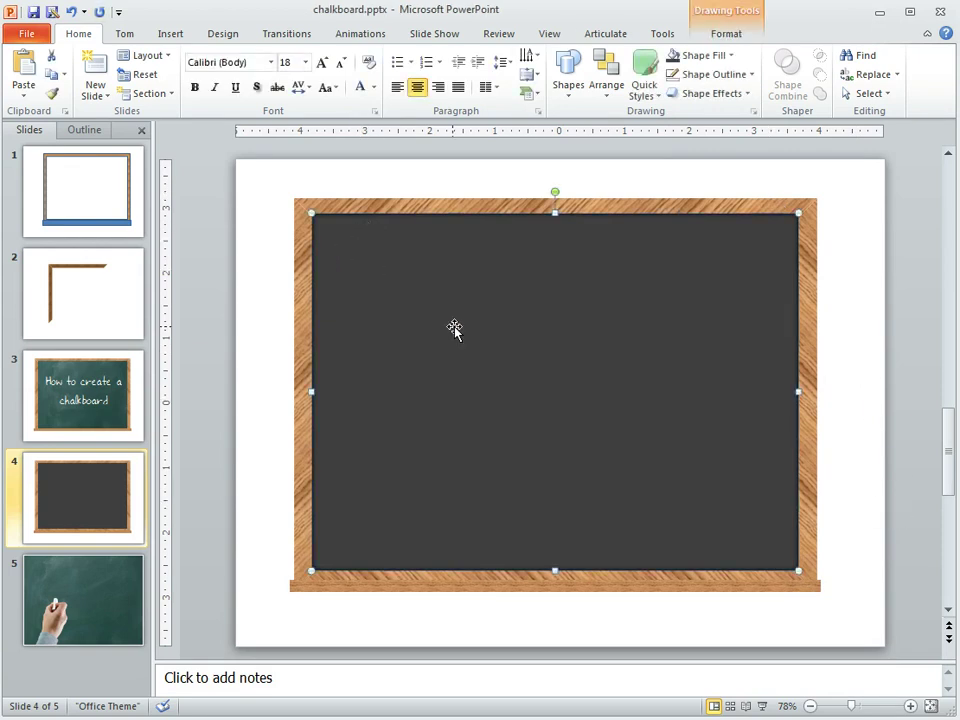
left_click(918, 522)
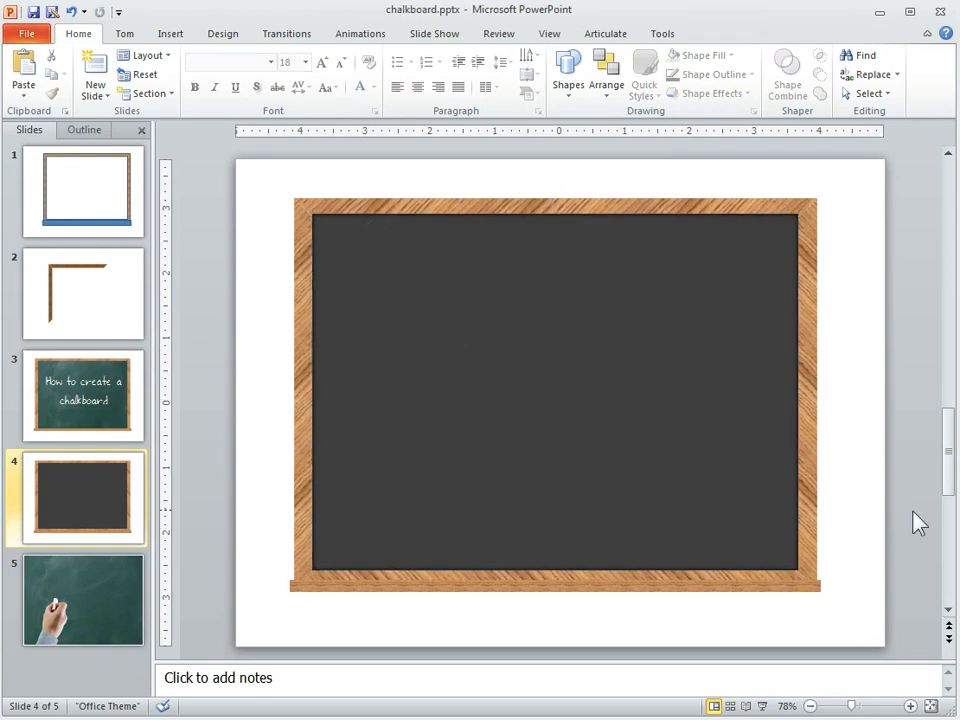
Step: Search Clip Art for "chalk board" and insert the apple-and-ABC chalkboard image
left_click(170, 33)
left_click(104, 75)
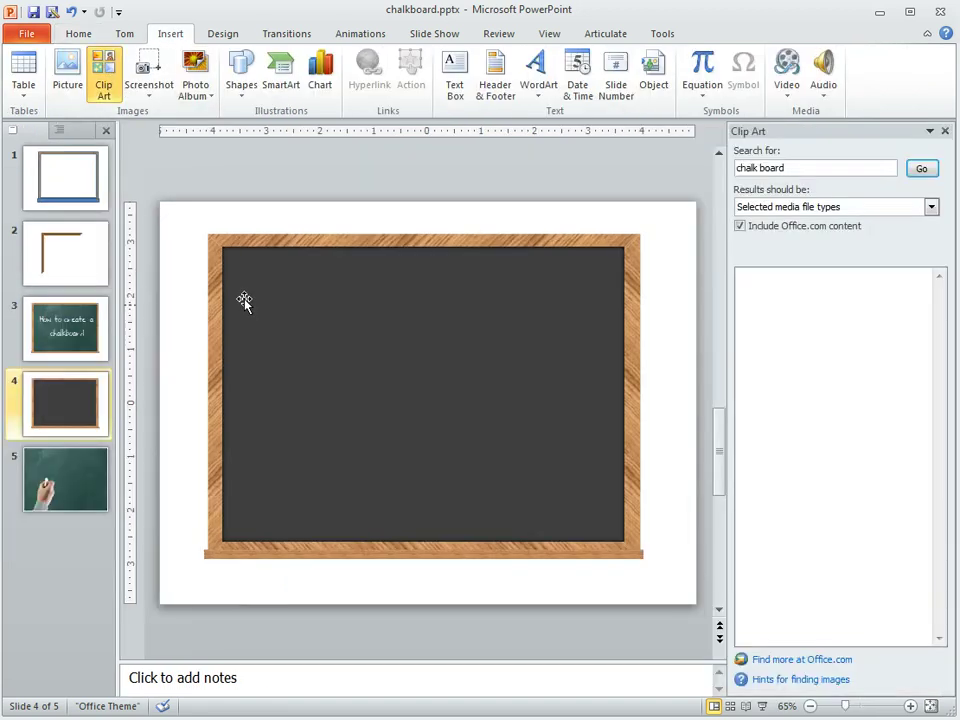
left_click(921, 169)
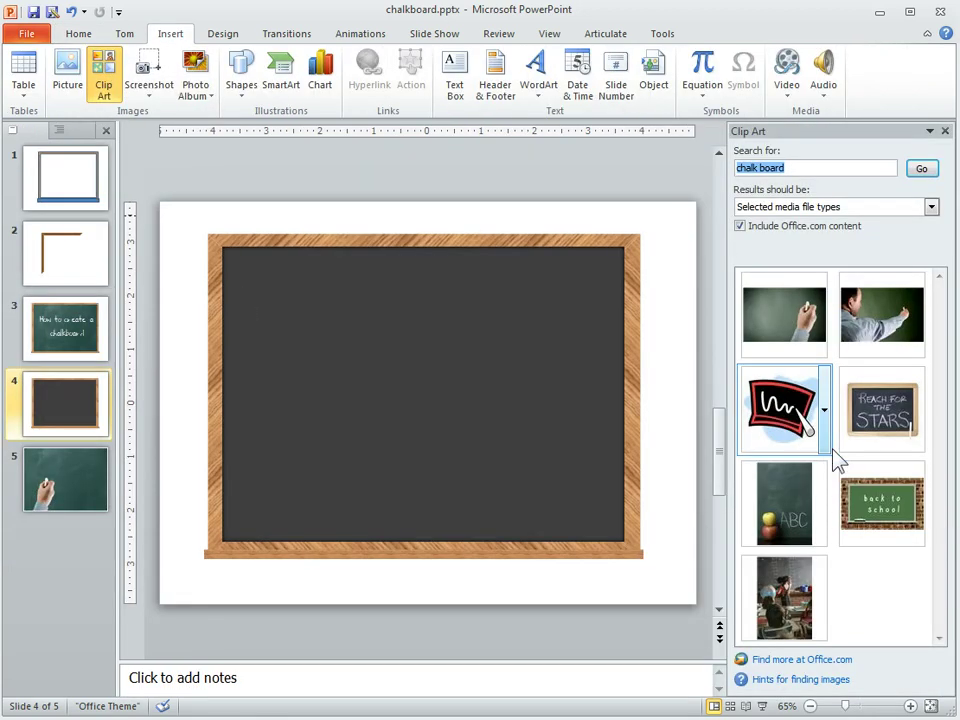
left_click(790, 505)
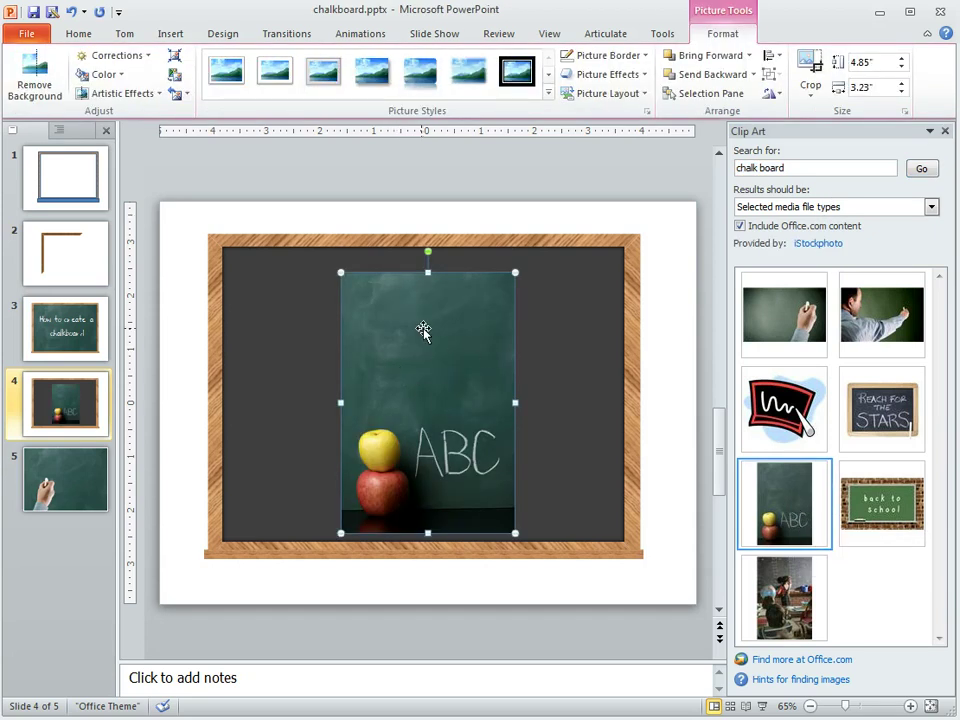
Step: Crop the apple and ABC off the picture's bottom, enlarge it, then return to slide 3
left_click(811, 66)
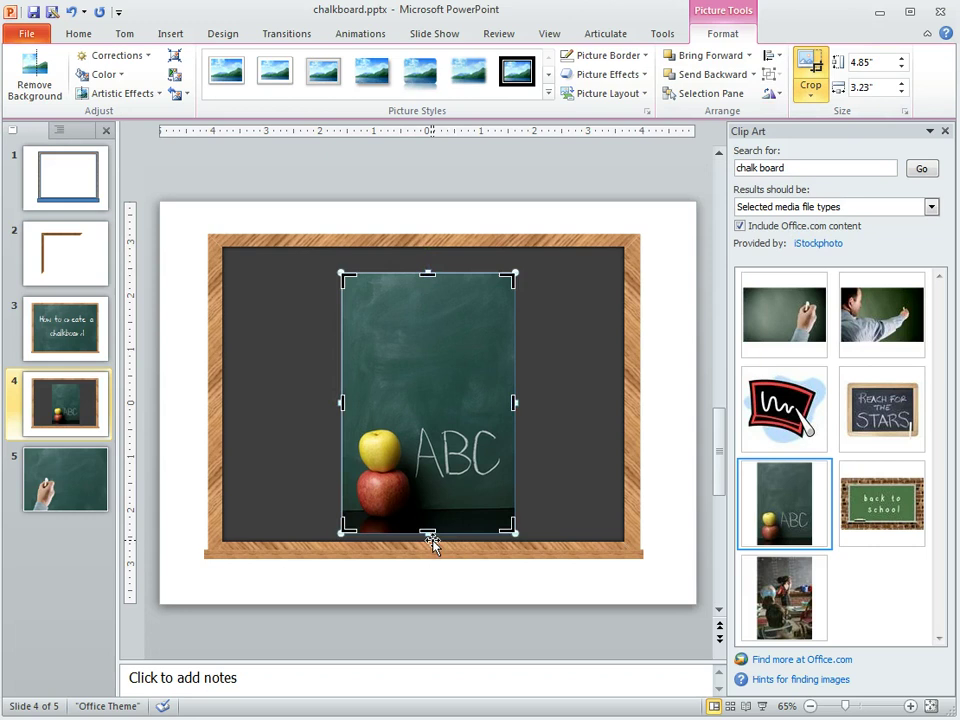
left_click_drag(427, 533, 433, 388)
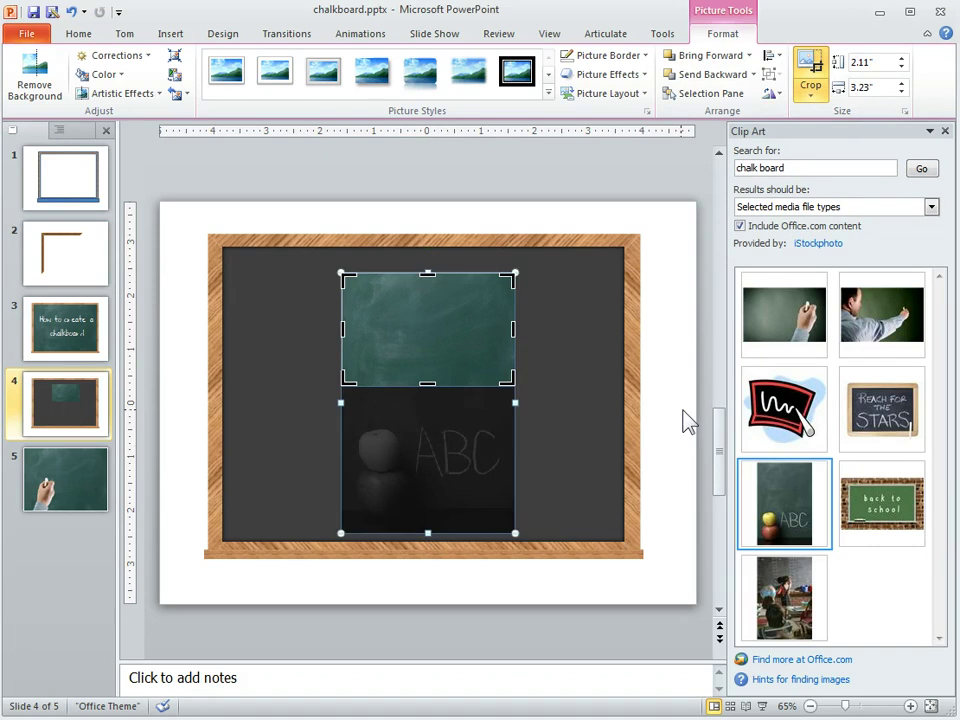
left_click(672, 410)
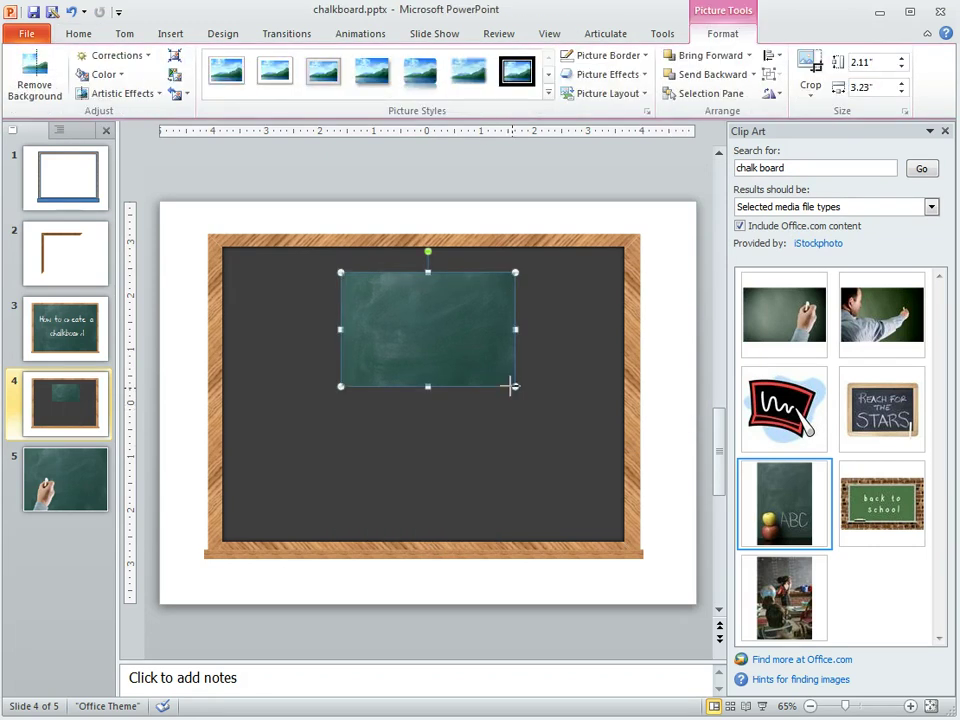
left_click_drag(514, 386, 596, 450)
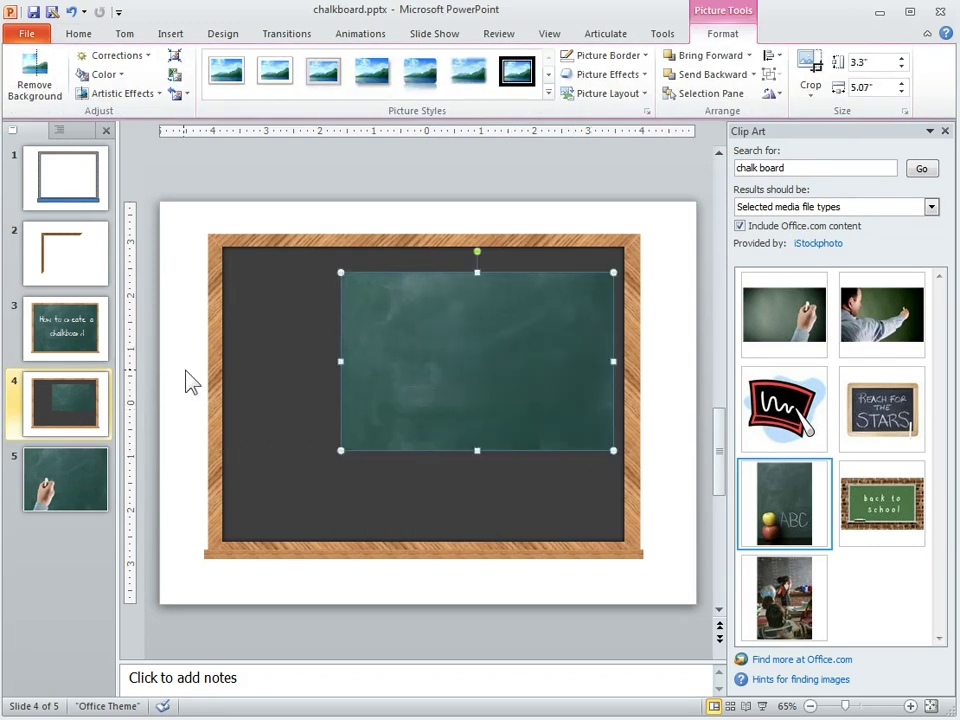
left_click(67, 345)
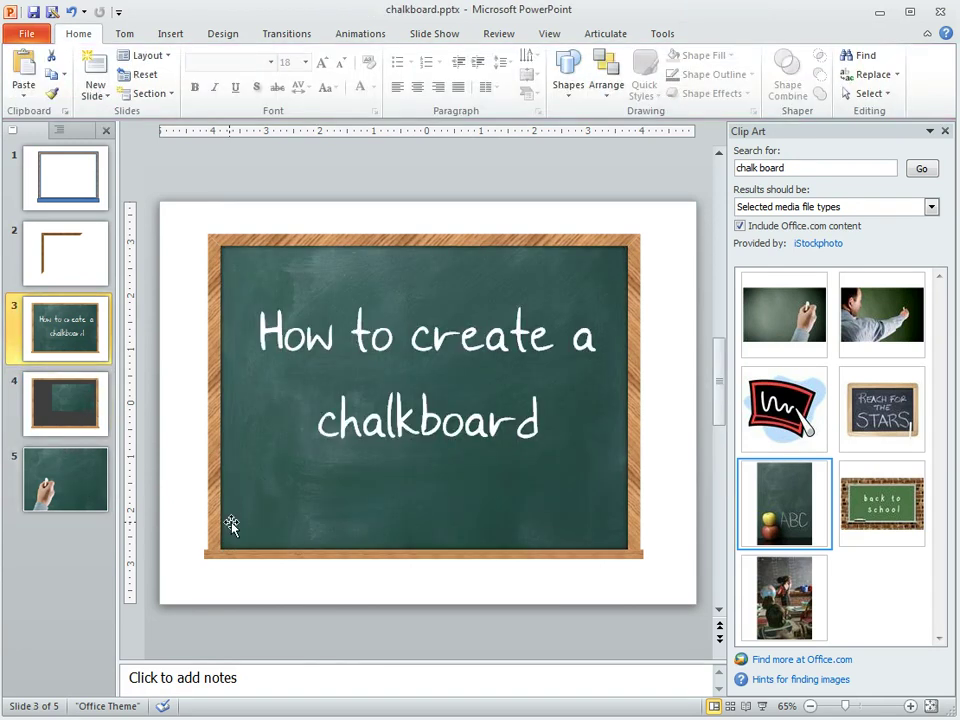